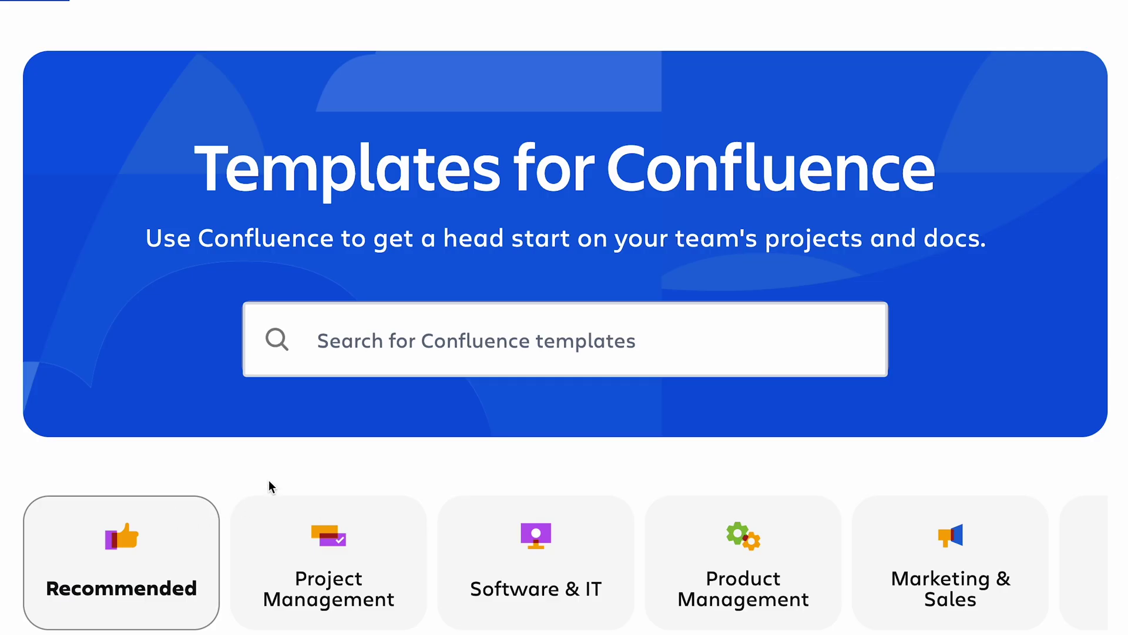
# Open the 133-template gallery and scroll through the Meeting notes template preview.
pyautogui.hscroll(4, 292, 554)
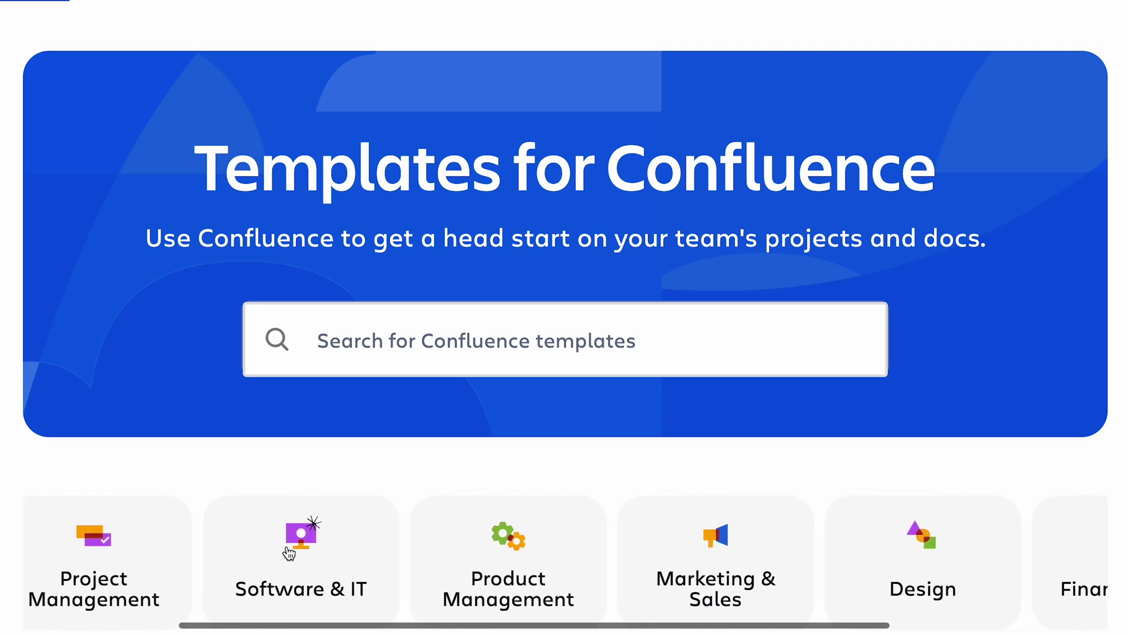
pyautogui.hscroll(2, 288, 552)
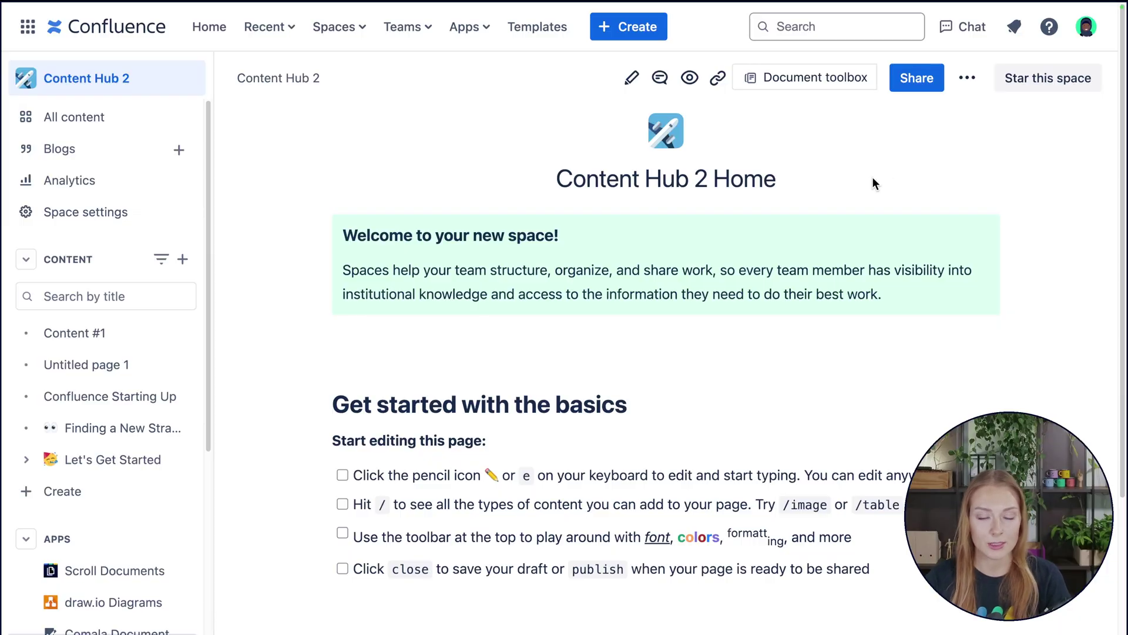
pyautogui.click(550, 39)
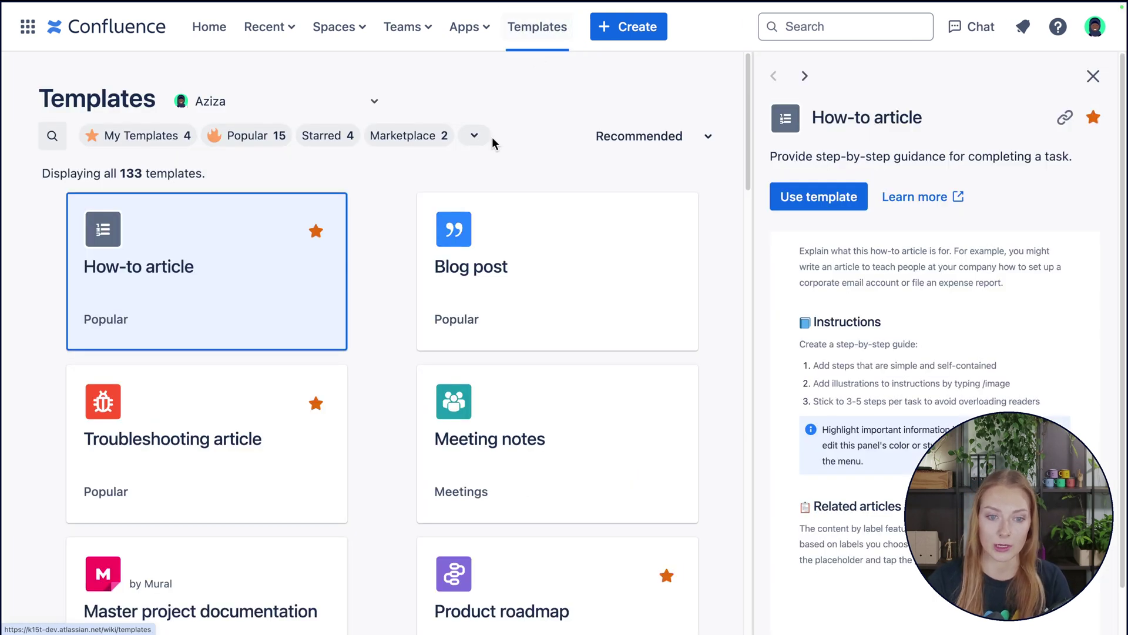
pyautogui.click(432, 382)
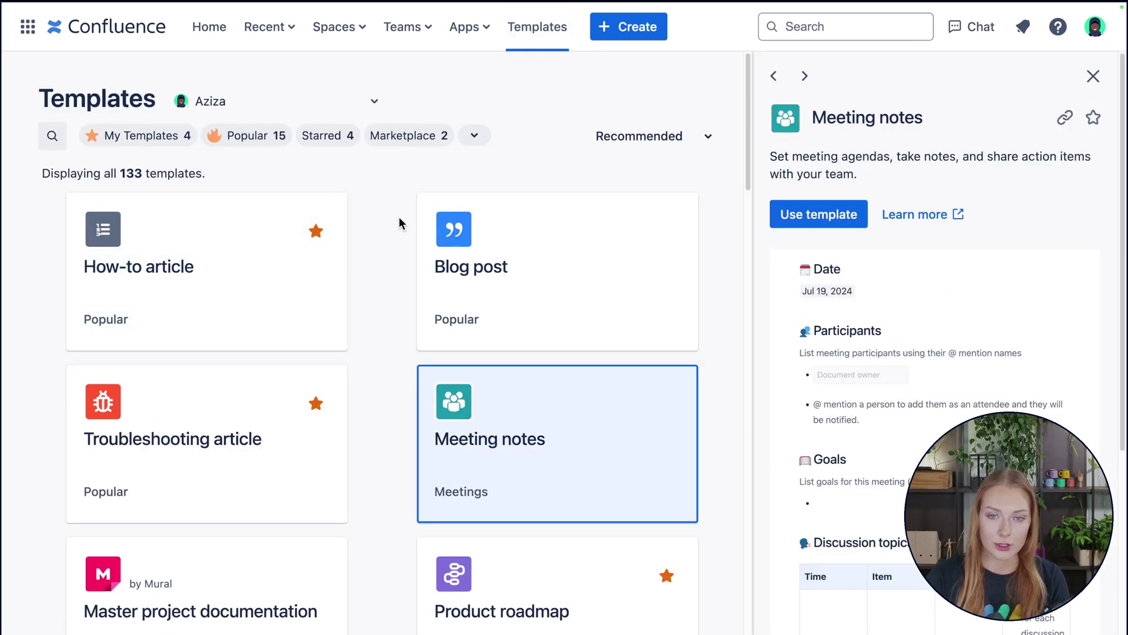
pyautogui.scroll(-15, 400, 217)
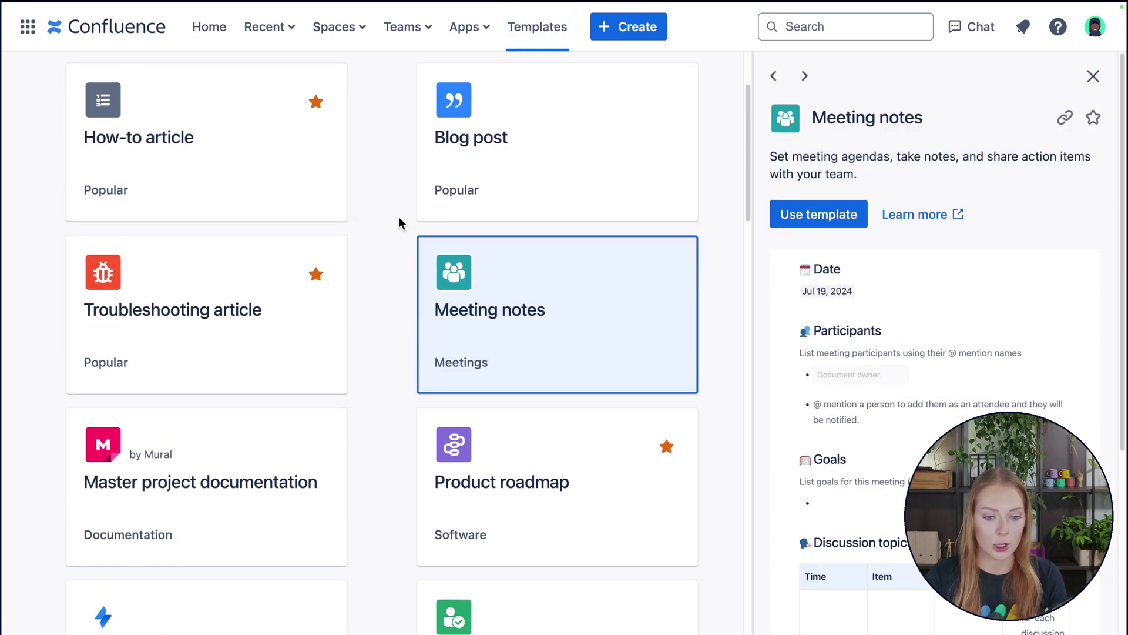
pyautogui.scroll(-20, 399, 217)
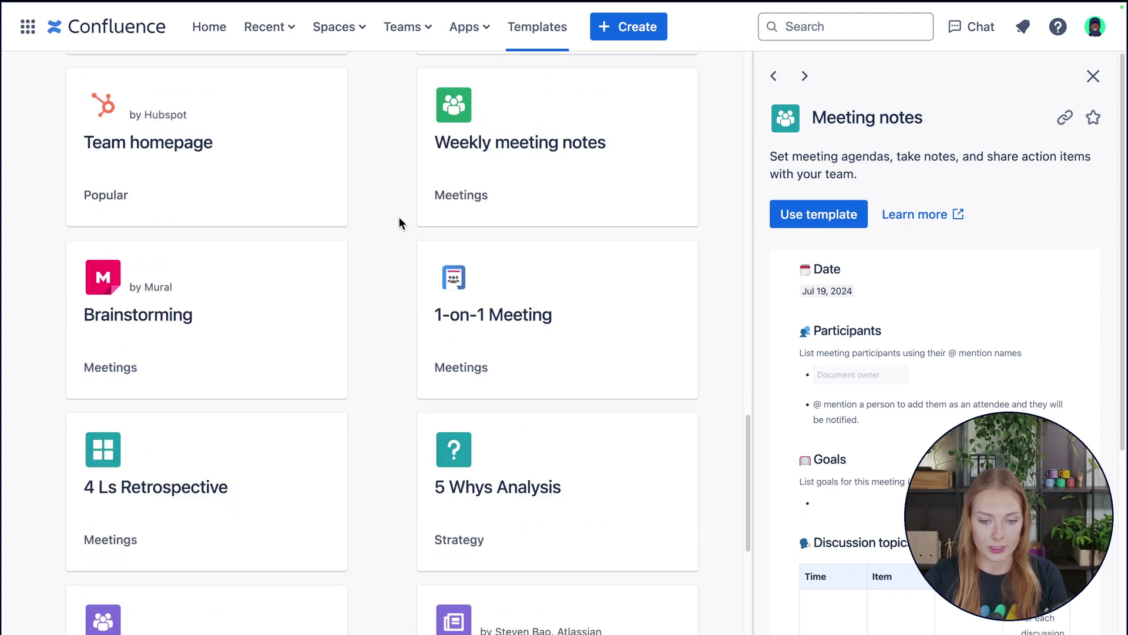
pyautogui.scroll(-4, 400, 217)
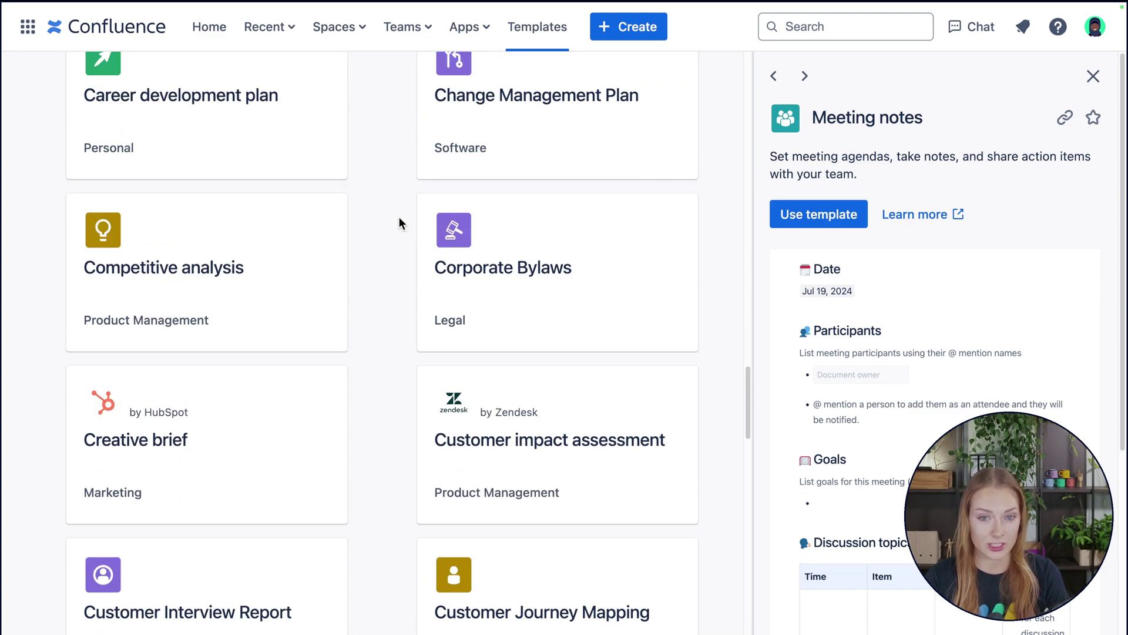
pyautogui.scroll(15, 400, 217)
pyautogui.scroll(15, 399, 217)
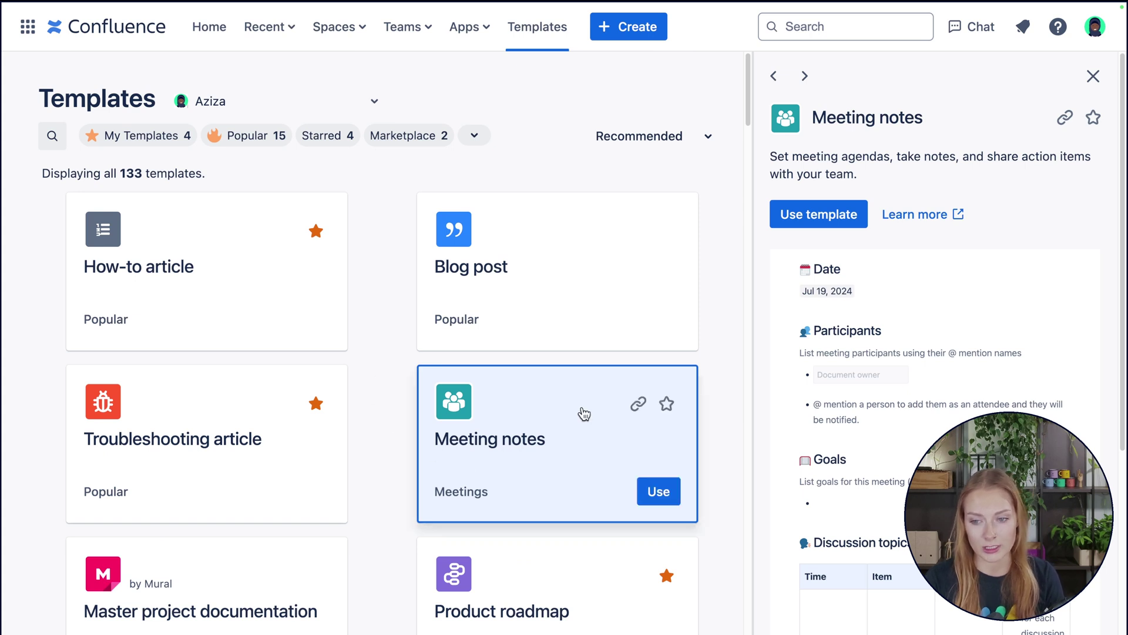
pyautogui.scroll(-5, 997, 391)
pyautogui.scroll(5, 997, 391)
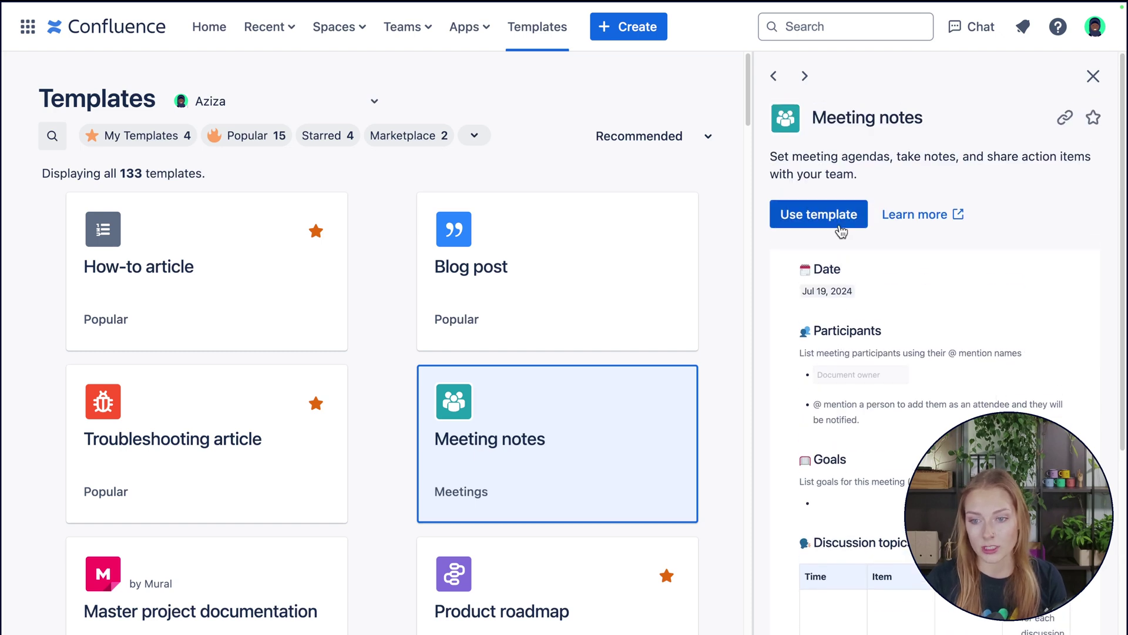
# Create a draft page titled 2024-07-19 Meeting notes from the Meeting notes template.
pyautogui.click(840, 225)
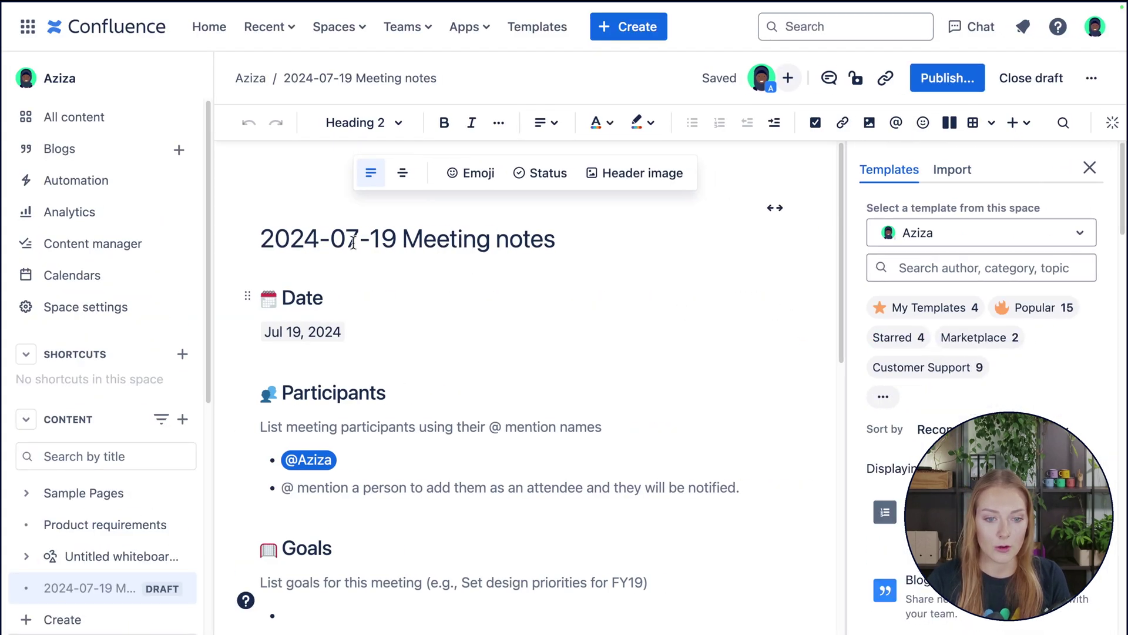
pyautogui.moveTo(394, 235); pyautogui.dragTo(230, 247)
pyautogui.click(369, 266)
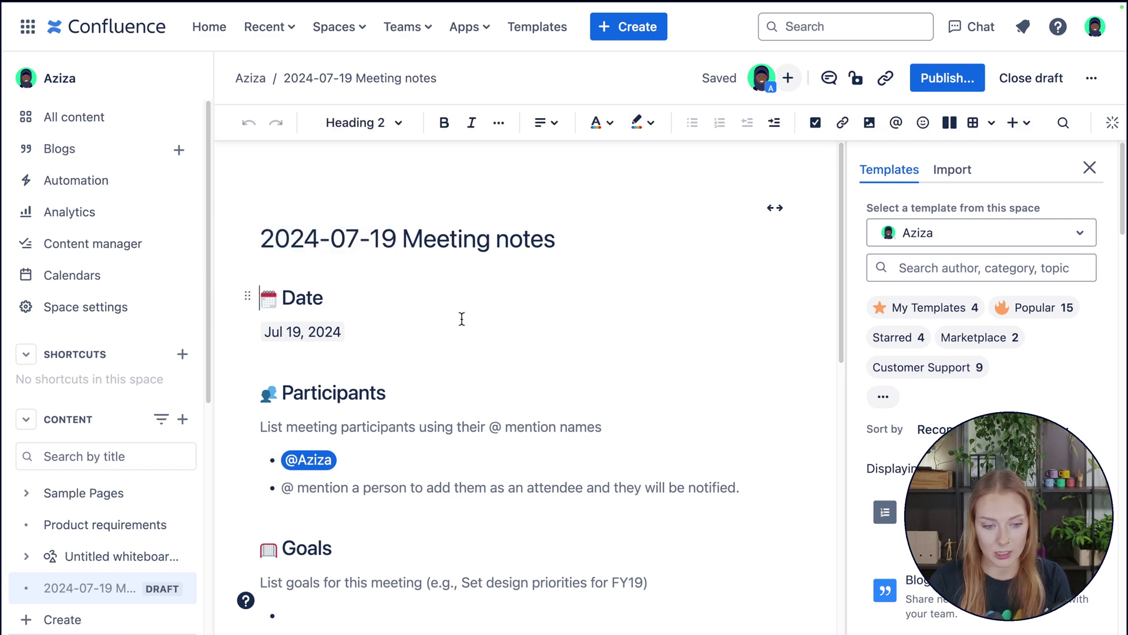
pyautogui.scroll(-2, 462, 318)
pyautogui.scroll(-4, 462, 319)
pyautogui.scroll(6, 462, 318)
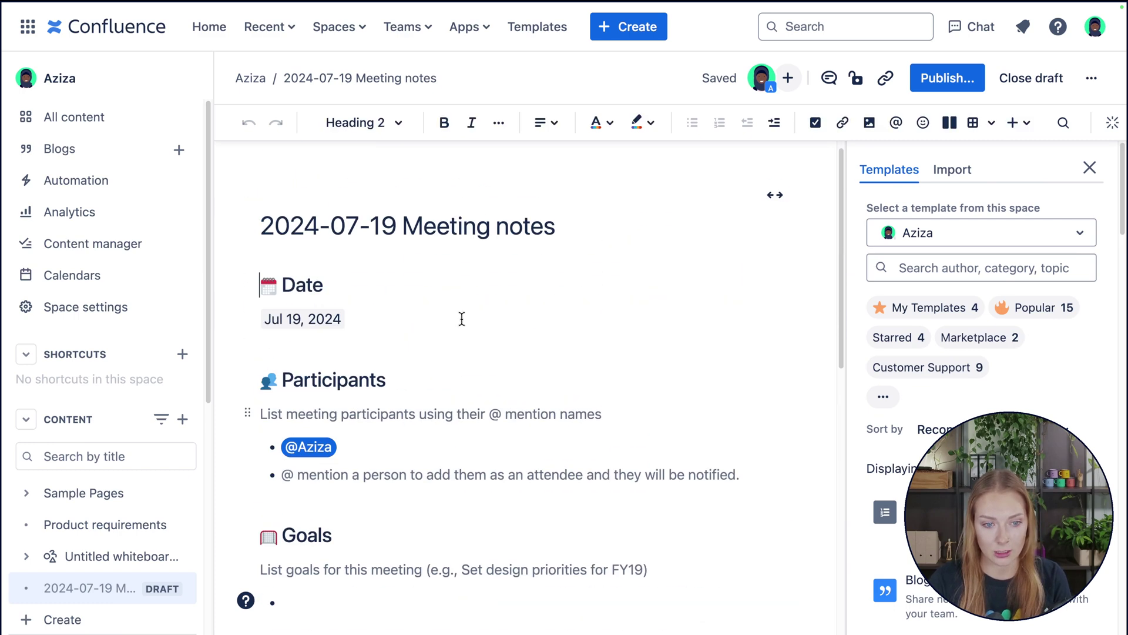
# Delete the participants instruction placeholder and move down to the @ mention bullet.
pyautogui.click(613, 414)
pyautogui.press('BackSpace')
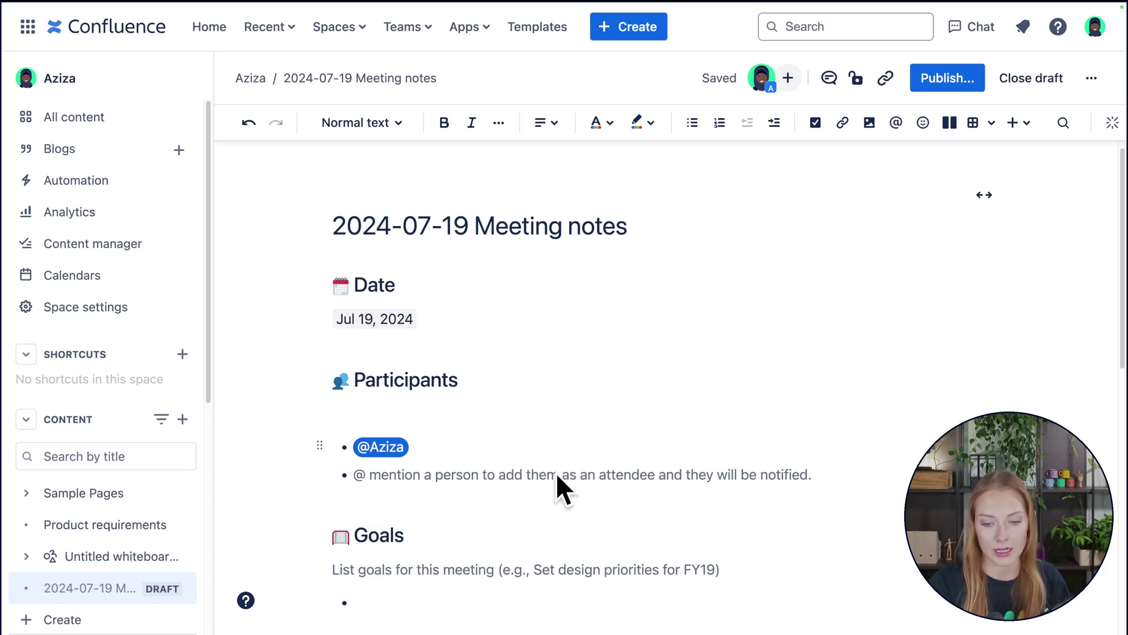
pyautogui.press('Down')
pyautogui.press('Down')
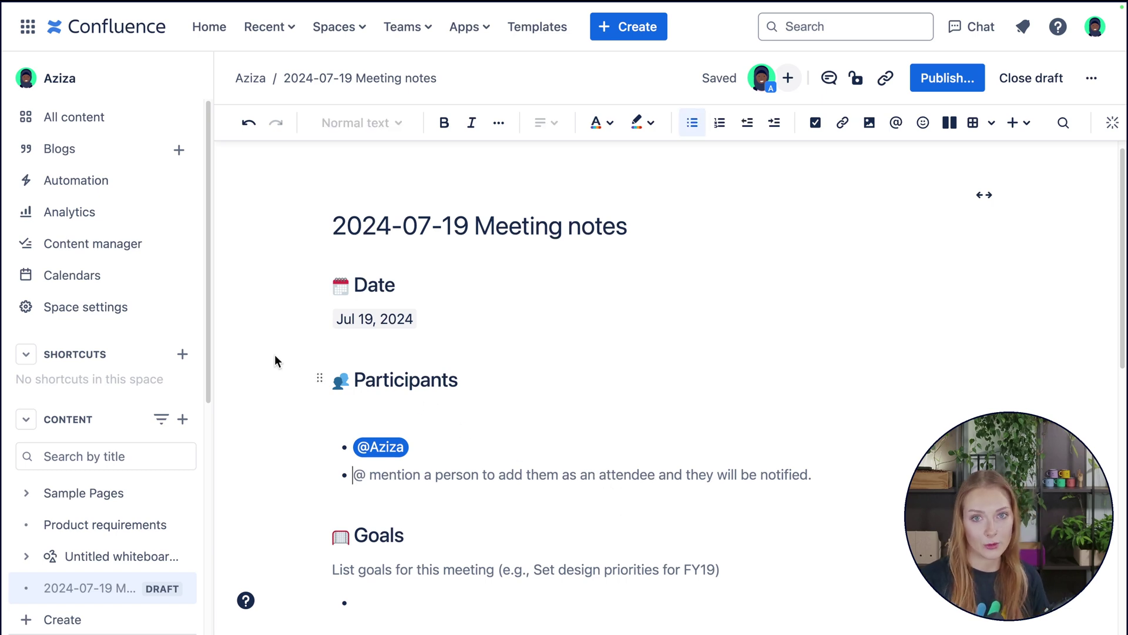
# Create a new blank page in the space and bring up the full templates list.
pyautogui.click(186, 422)
pyautogui.click(276, 425)
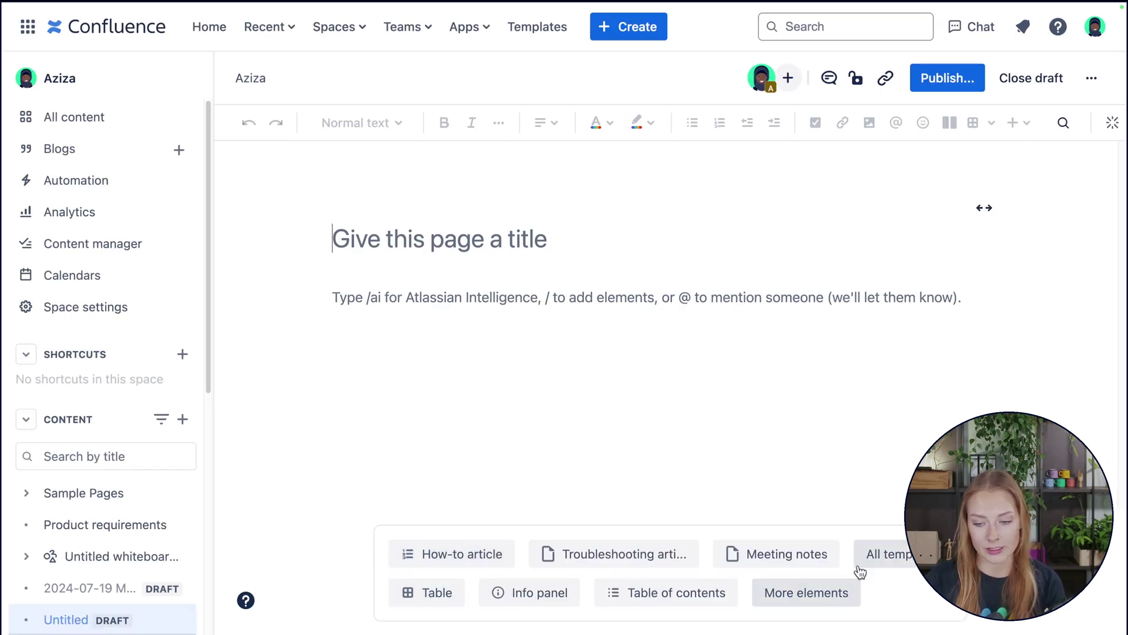
pyautogui.moveTo(476, 562)
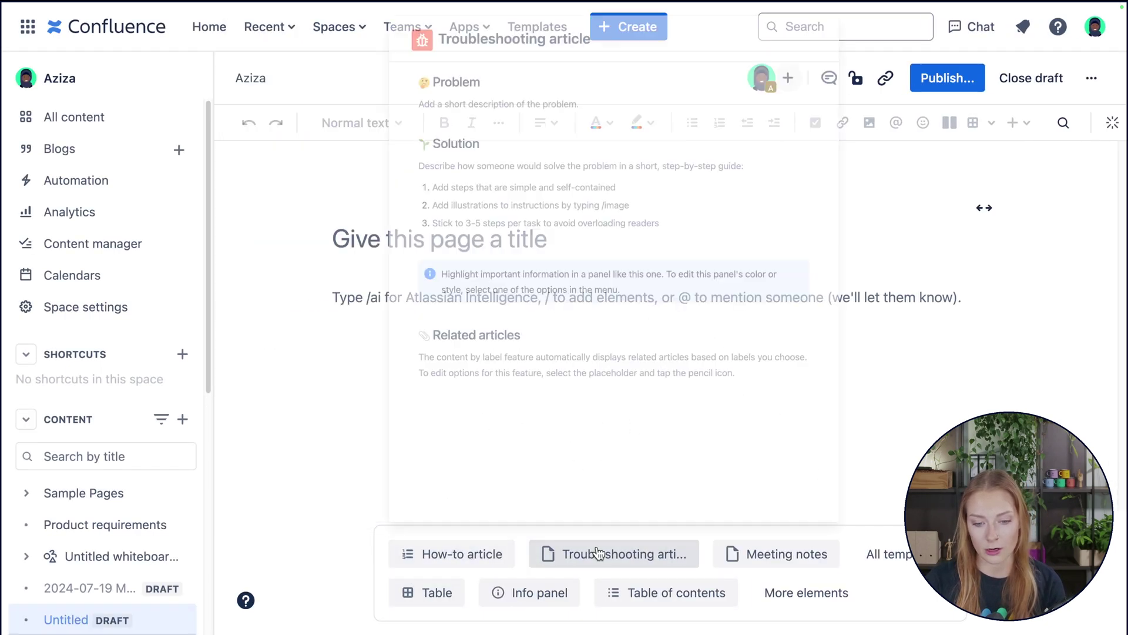
pyautogui.moveTo(797, 563)
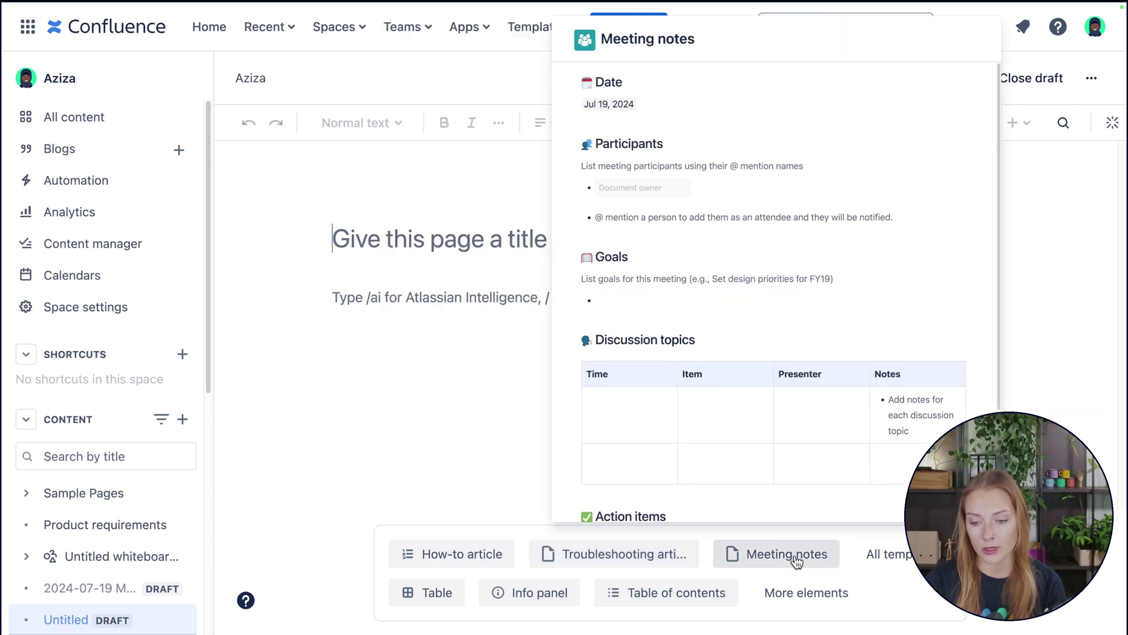
pyautogui.click(909, 561)
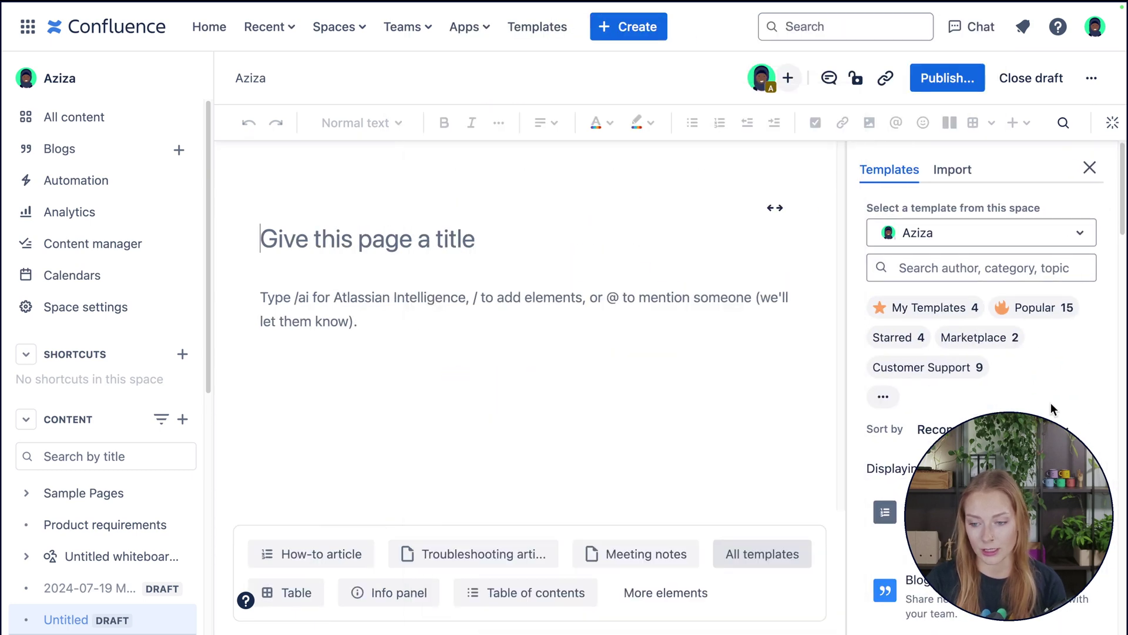
pyautogui.scroll(-3, 1050, 403)
pyautogui.scroll(-5, 1050, 403)
pyautogui.scroll(8, 971, 340)
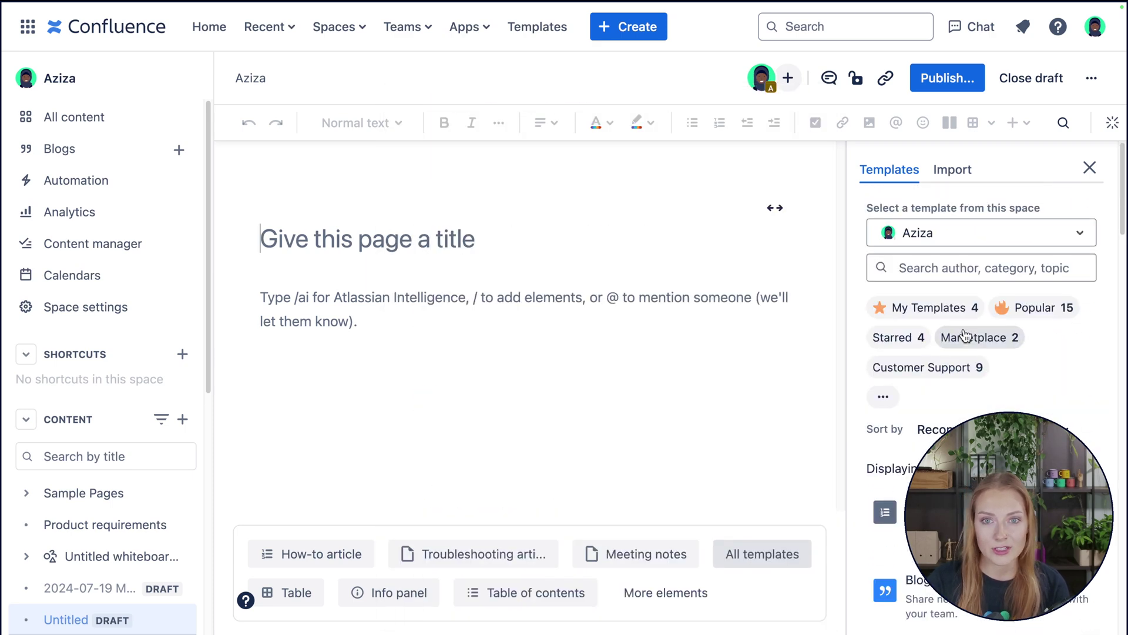
# Filter to My Templates and apply the How-to article template to the draft.
pyautogui.click(946, 315)
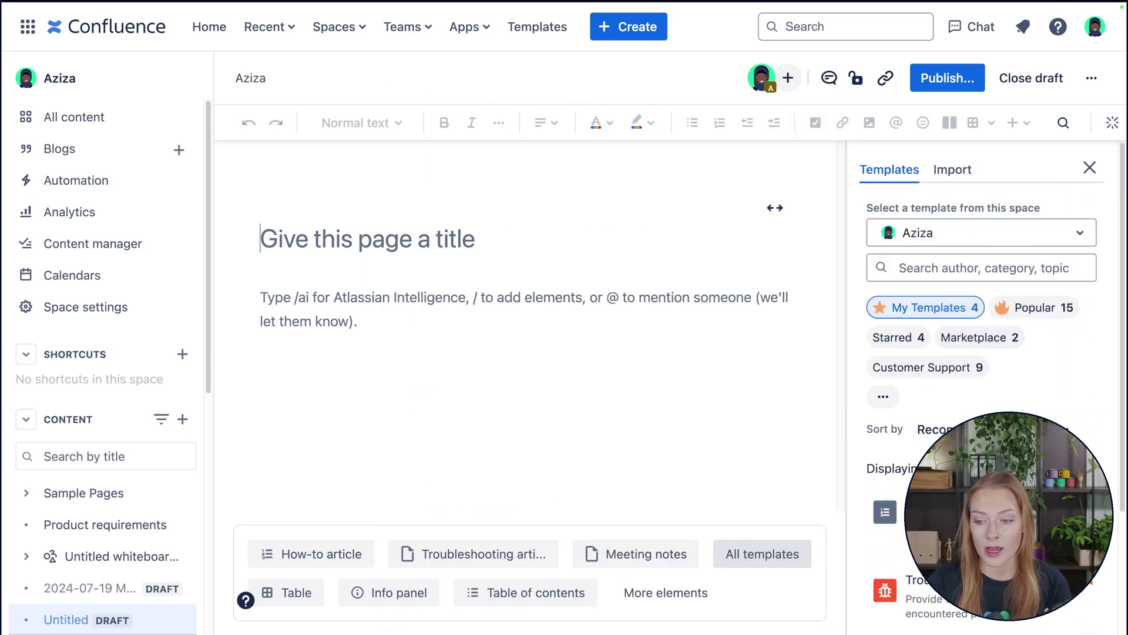
pyautogui.scroll(-3, 1068, 322)
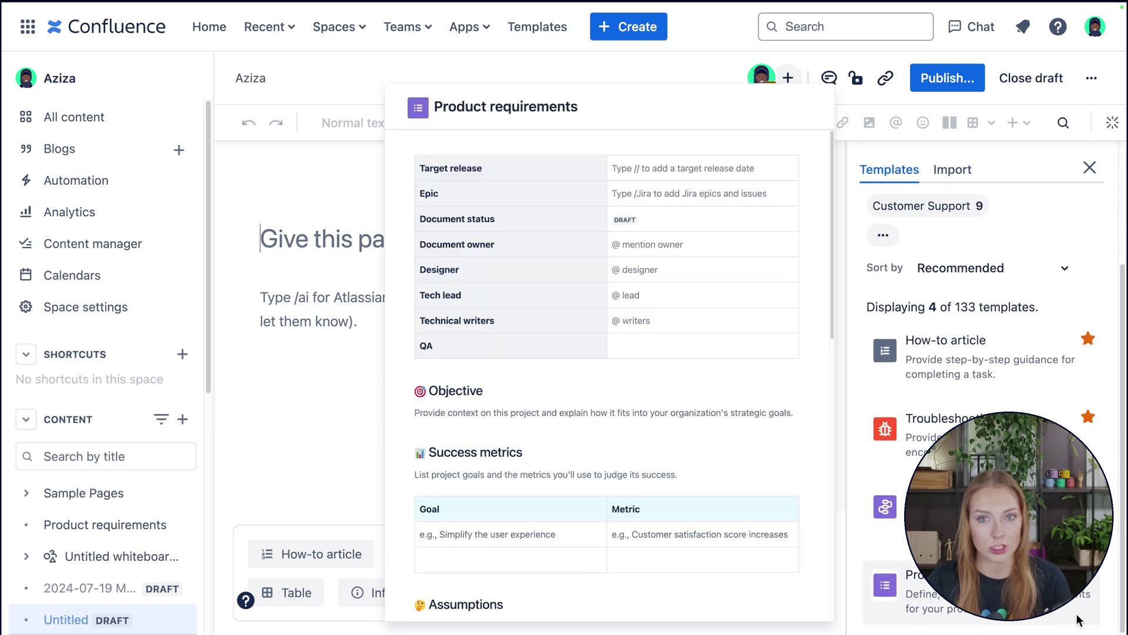
pyautogui.moveTo(941, 584)
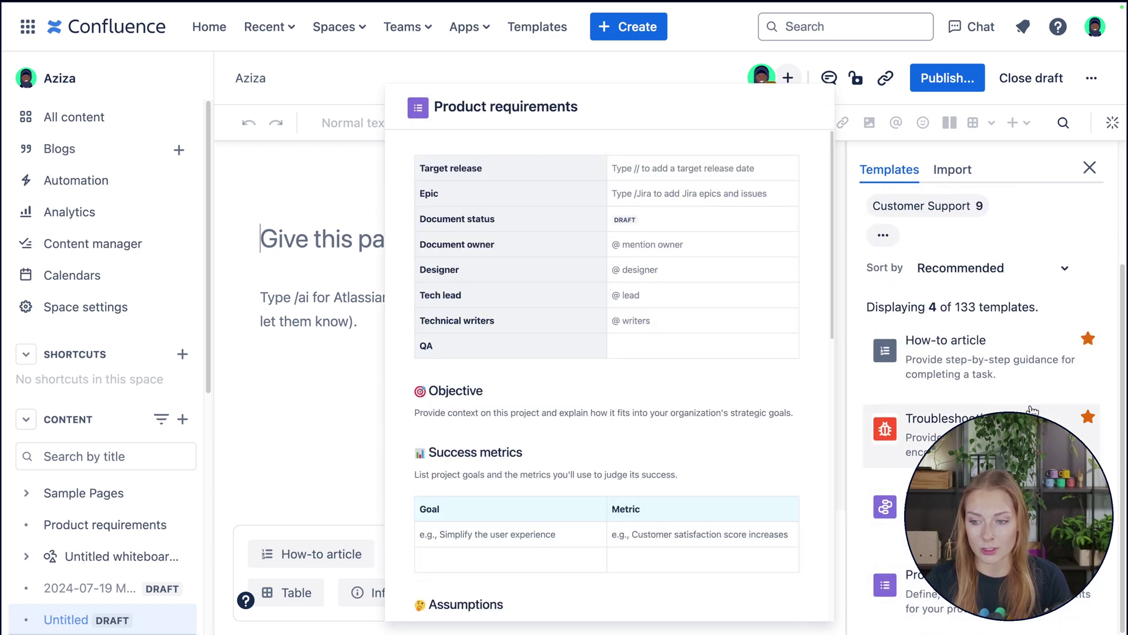
pyautogui.click(1056, 353)
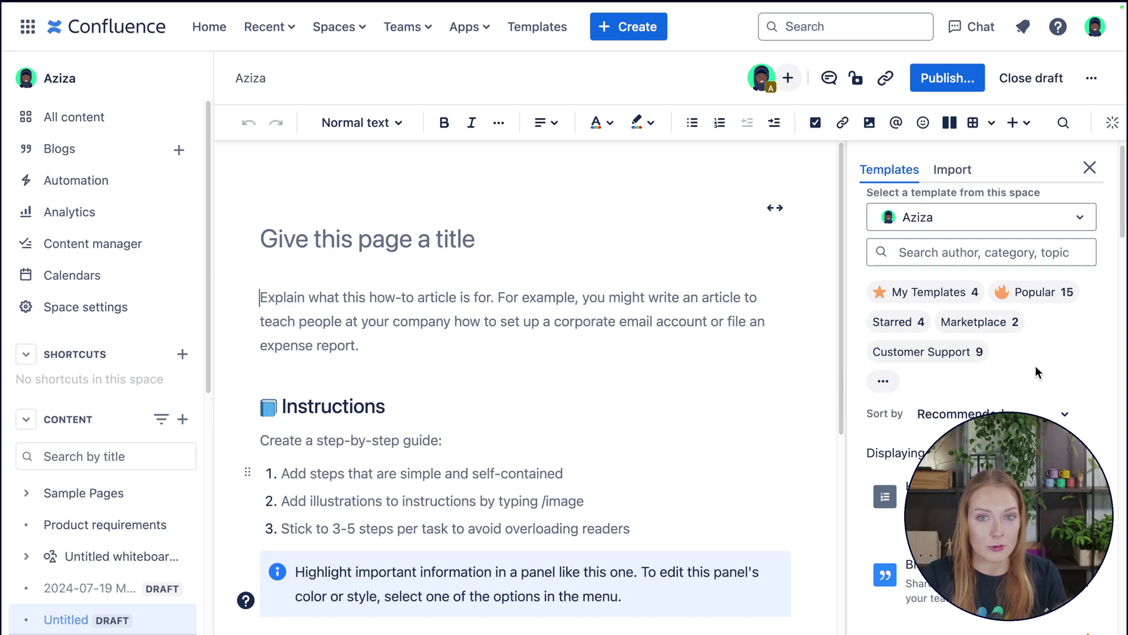
pyautogui.scroll(-6, 1035, 366)
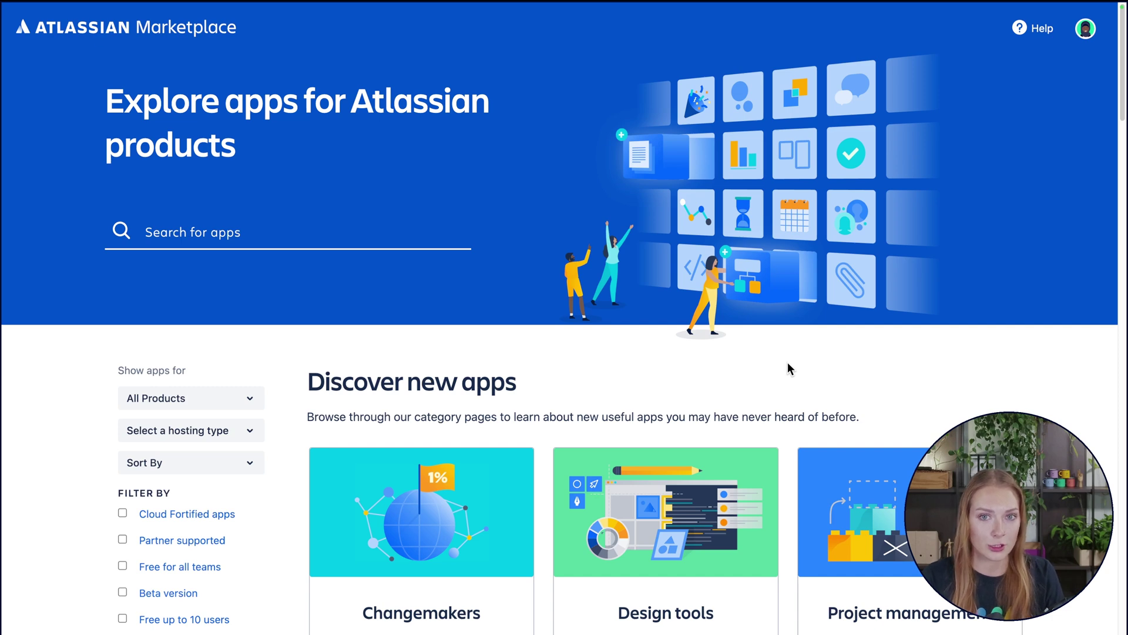
# Filter the Marketplace apps to Cloud hosting and the Confluence product.
pyautogui.click(247, 432)
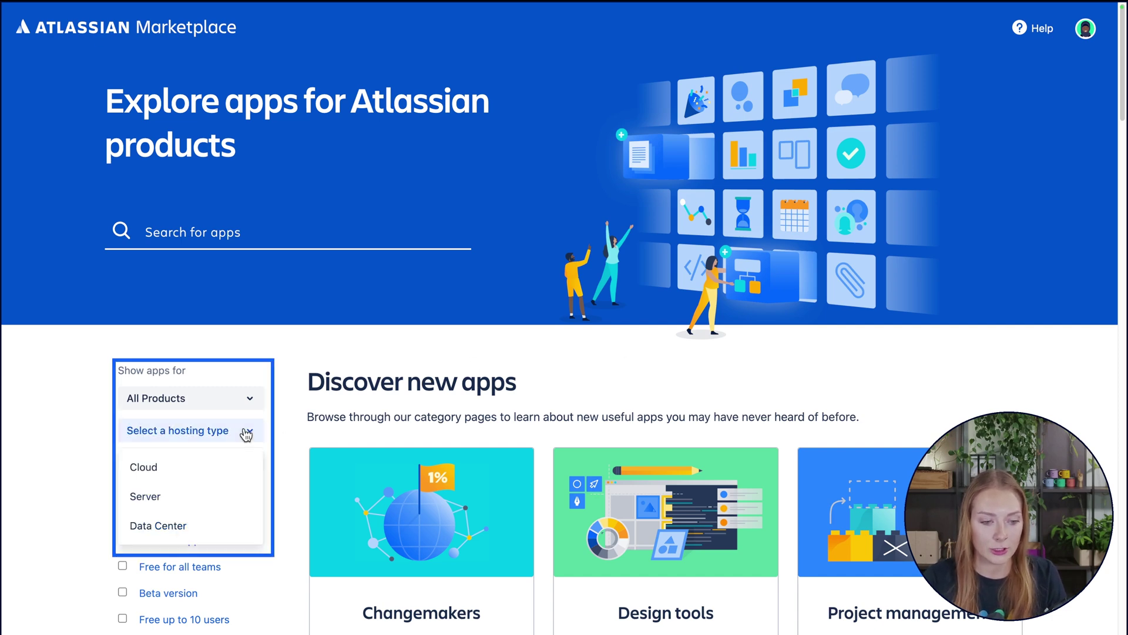
pyautogui.click(239, 468)
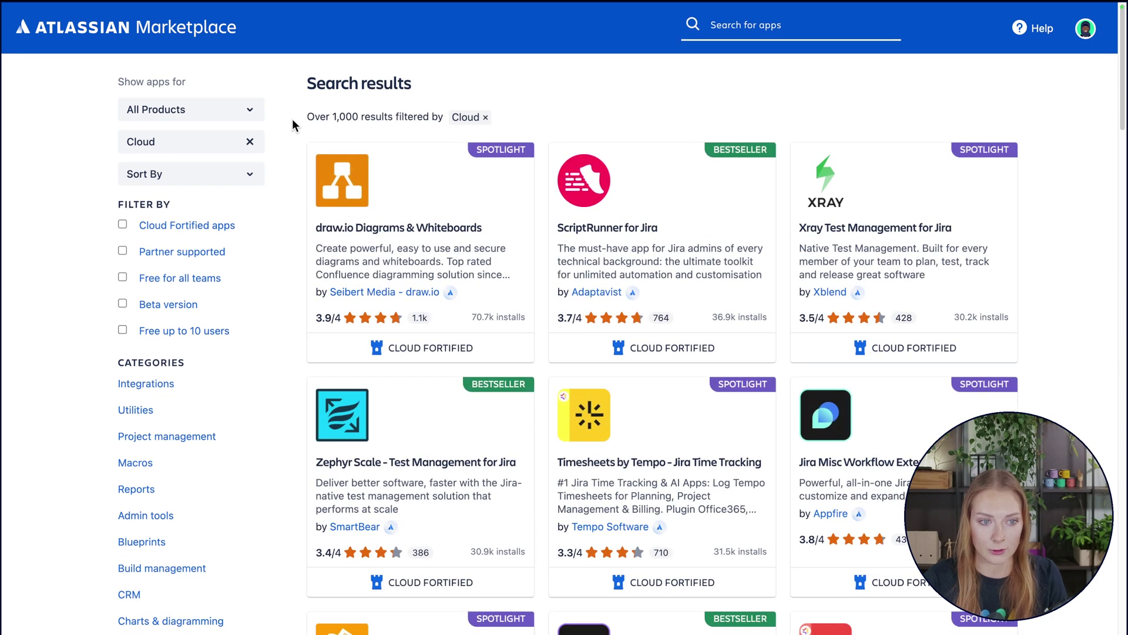
pyautogui.click(224, 113)
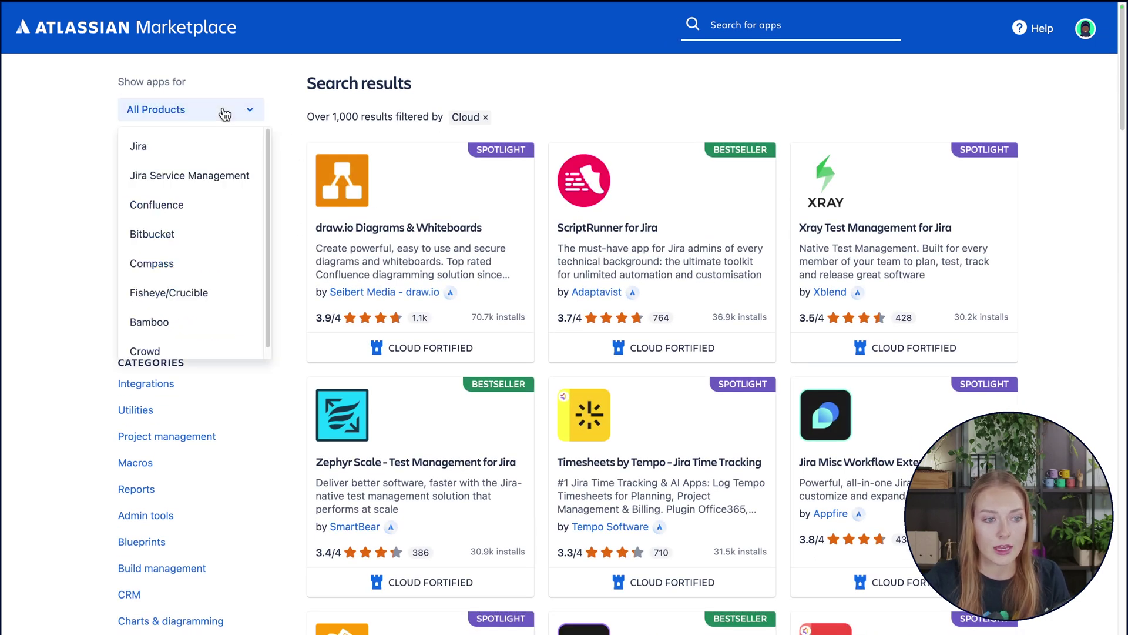
pyautogui.click(226, 211)
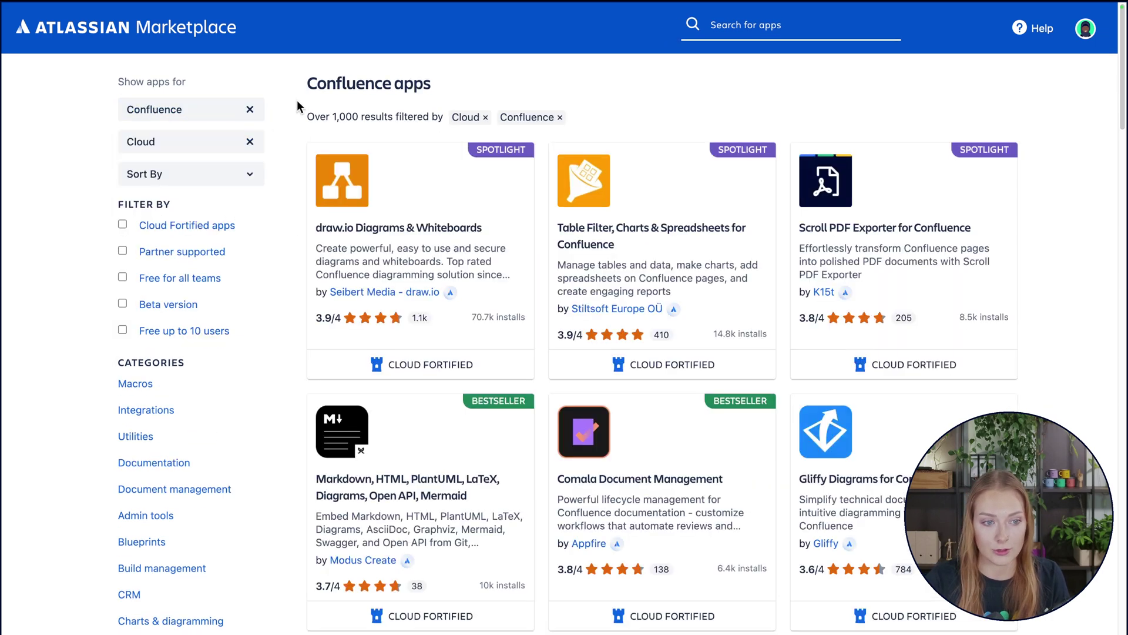
# Search the Marketplace for 'templates' and scroll through the 72 results.
pyautogui.click(739, 26)
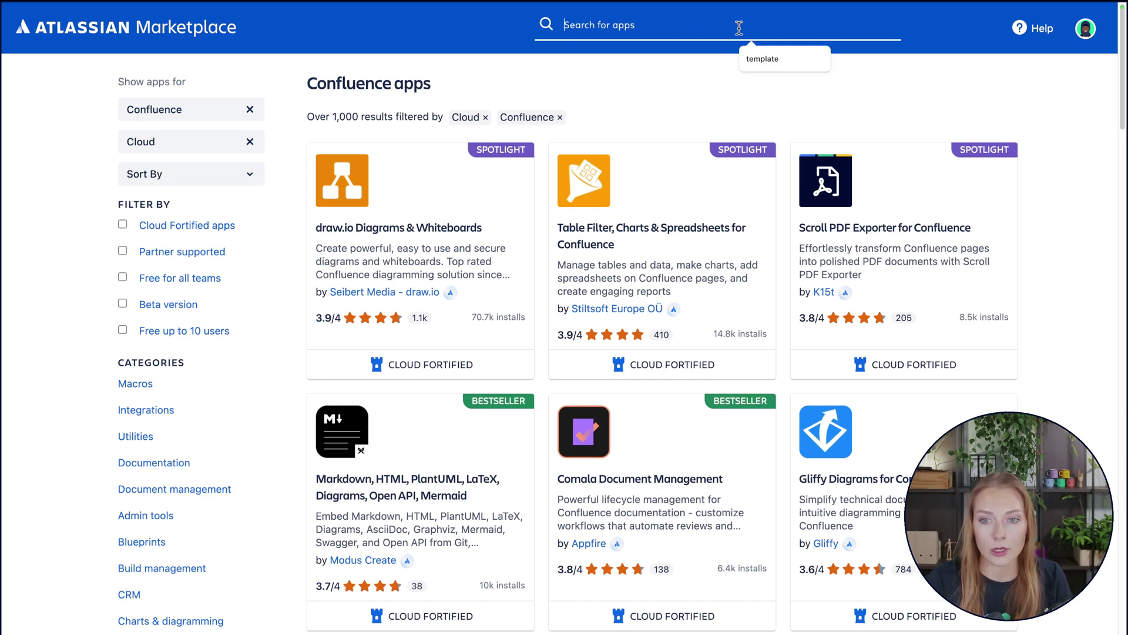
pyautogui.write('templates')
pyautogui.press('Return')
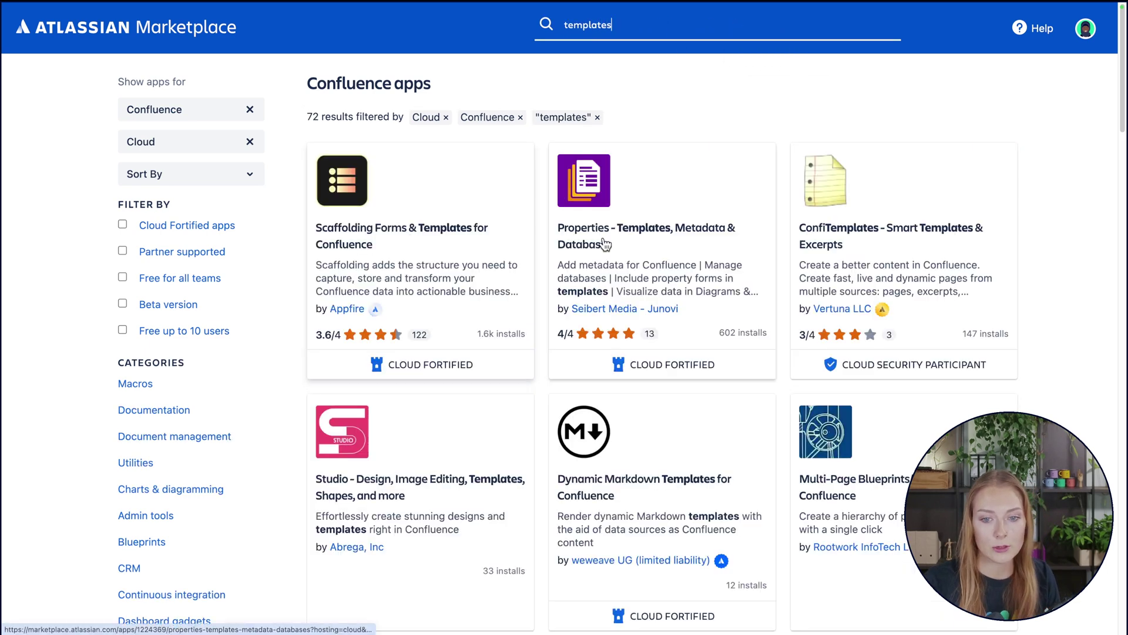
pyautogui.scroll(-5, 1066, 303)
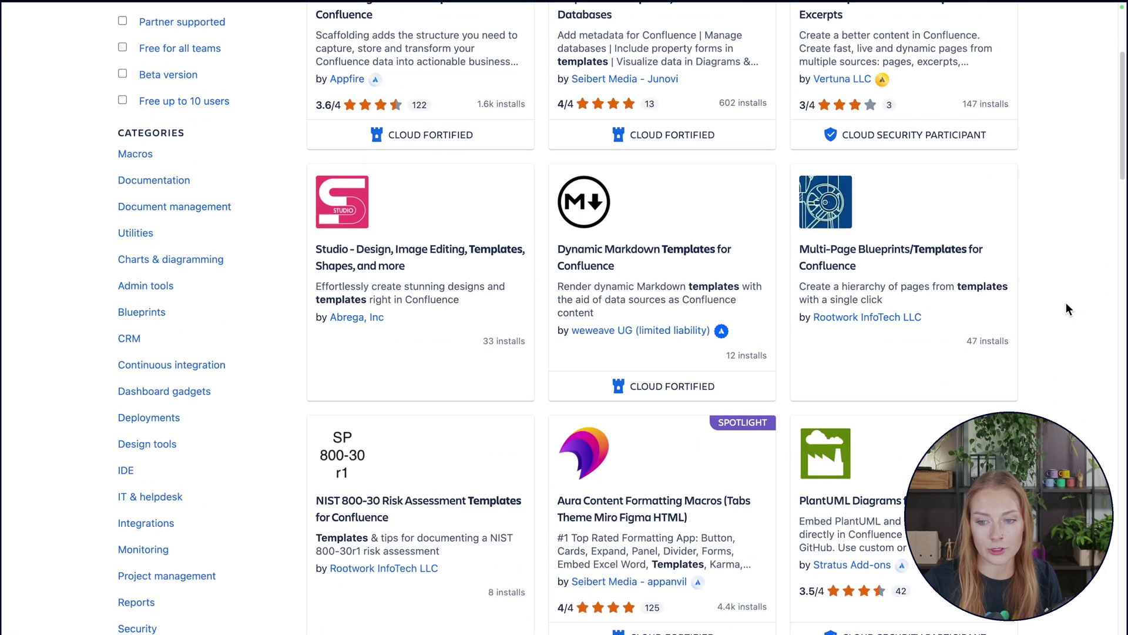
pyautogui.scroll(-10, 1067, 304)
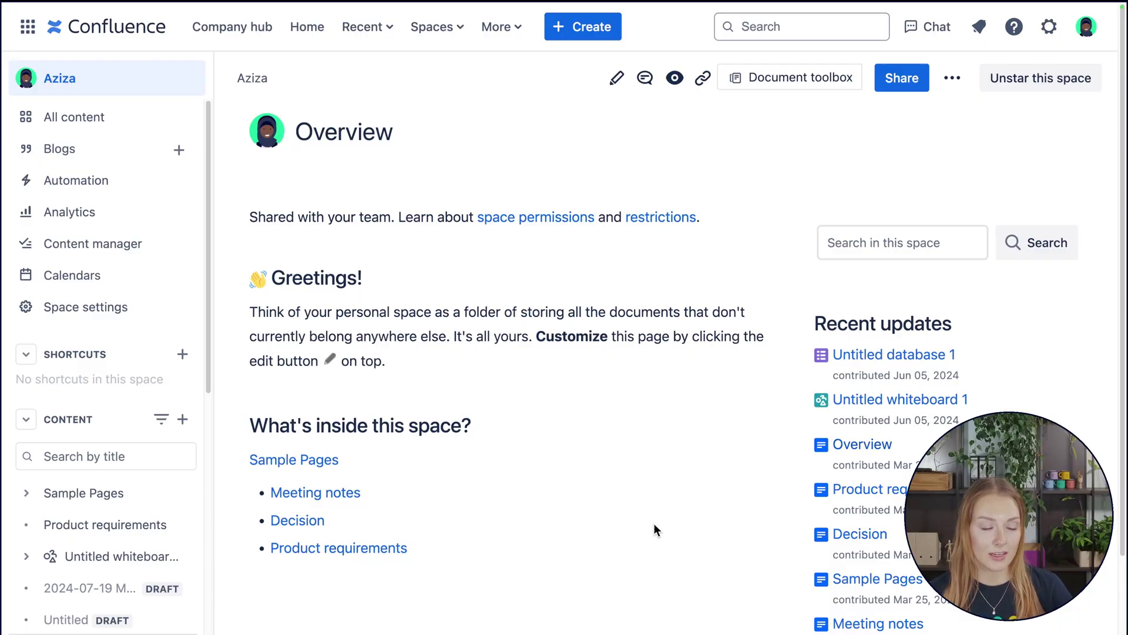
pyautogui.click(80, 309)
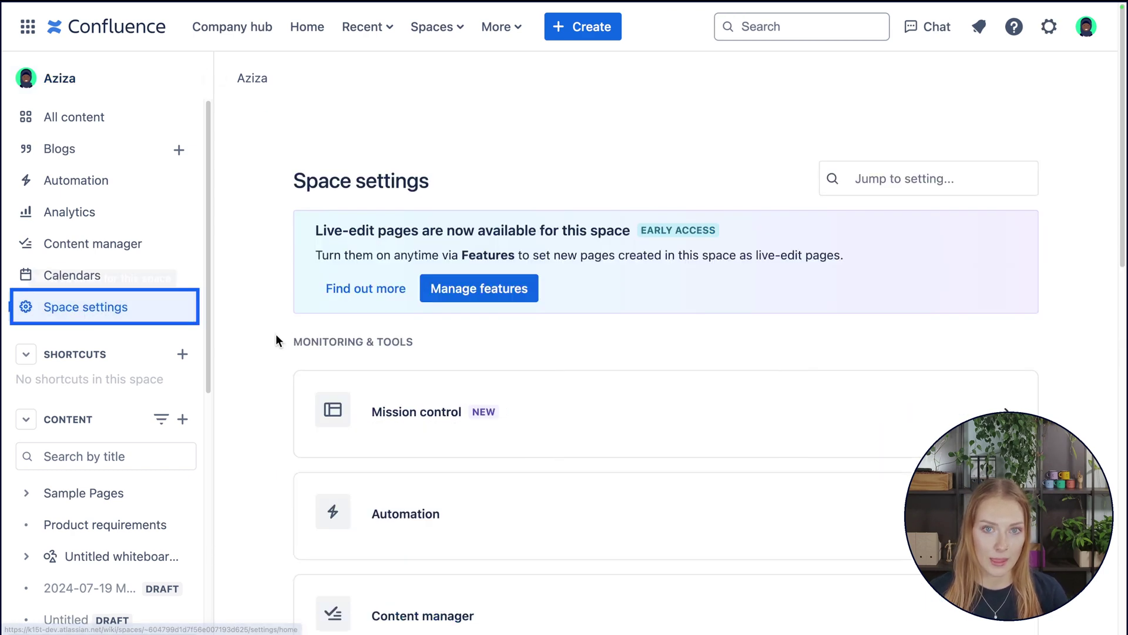
pyautogui.scroll(-10, 261, 336)
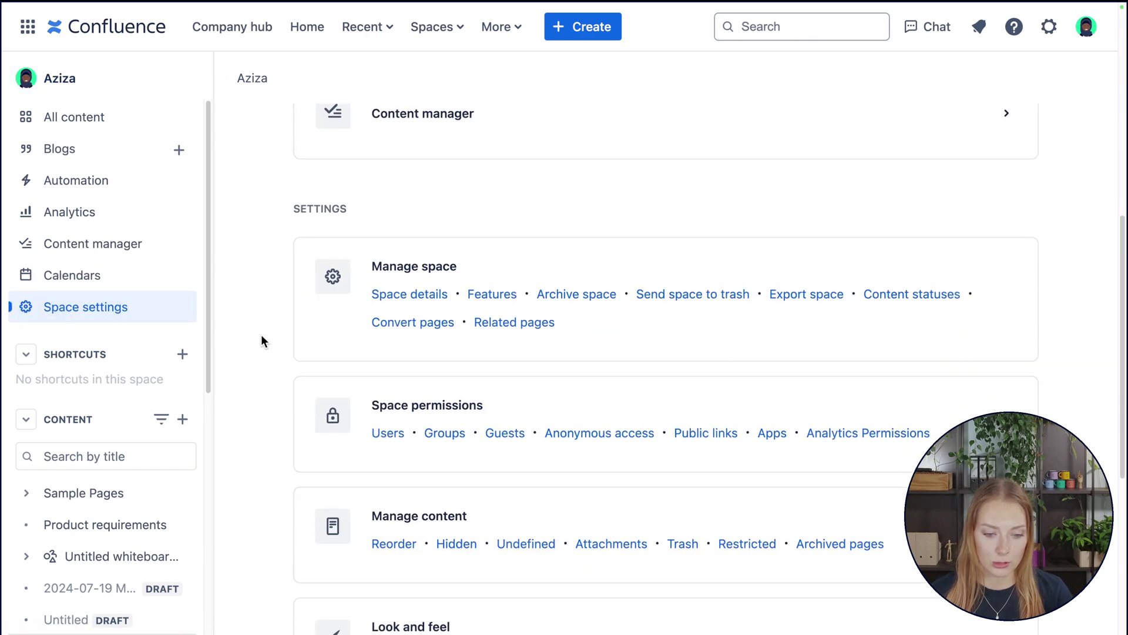
pyautogui.scroll(-1, 261, 334)
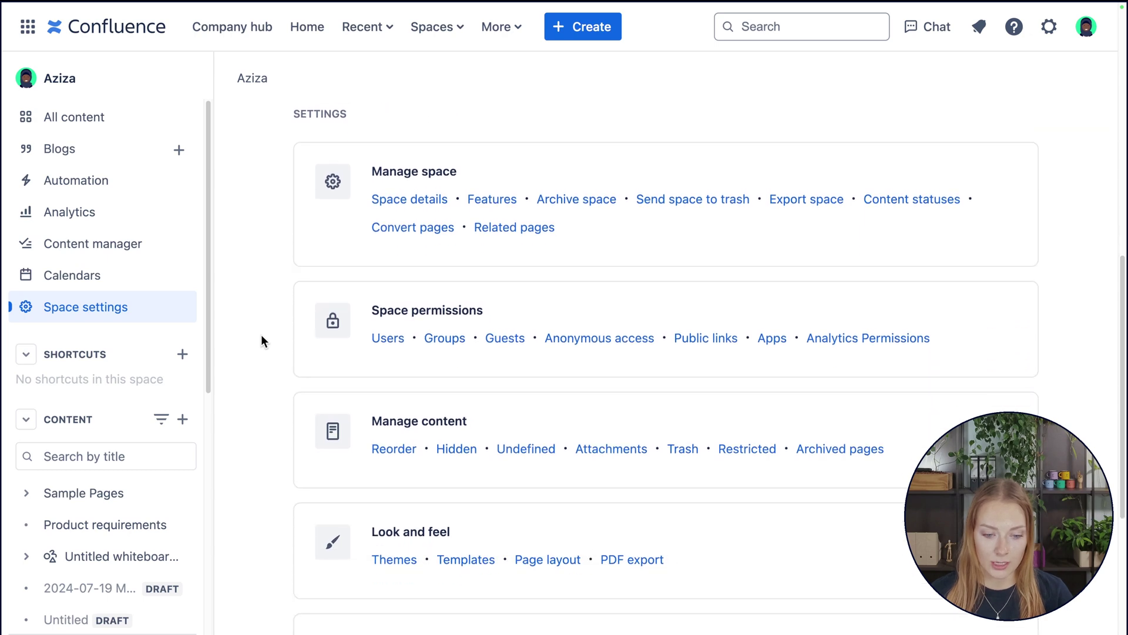
pyautogui.click(484, 565)
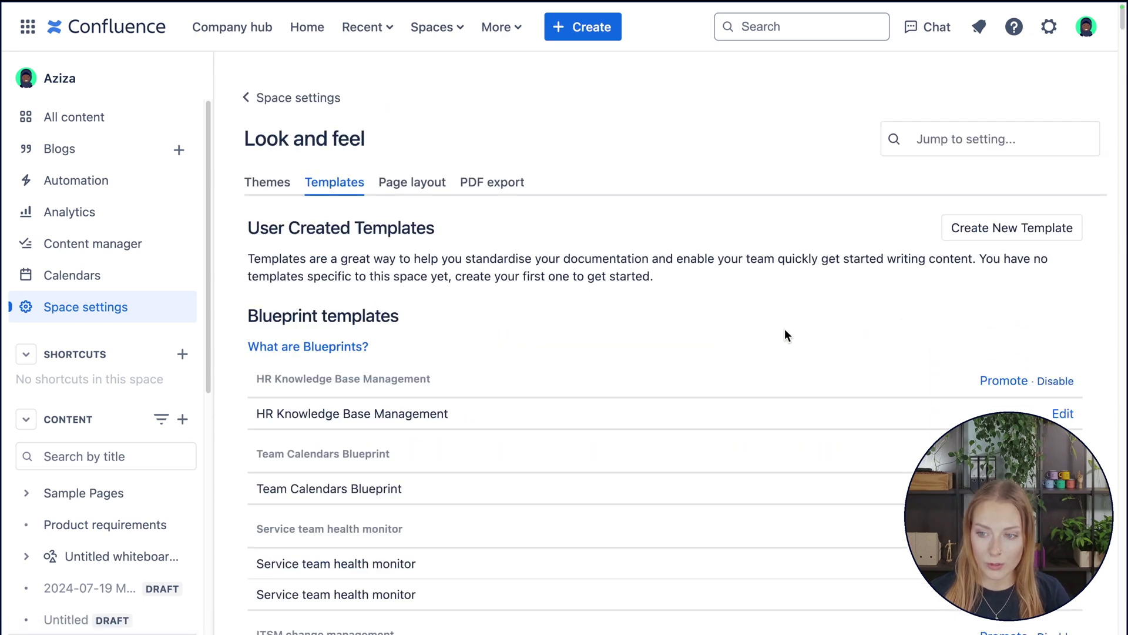
pyautogui.click(985, 243)
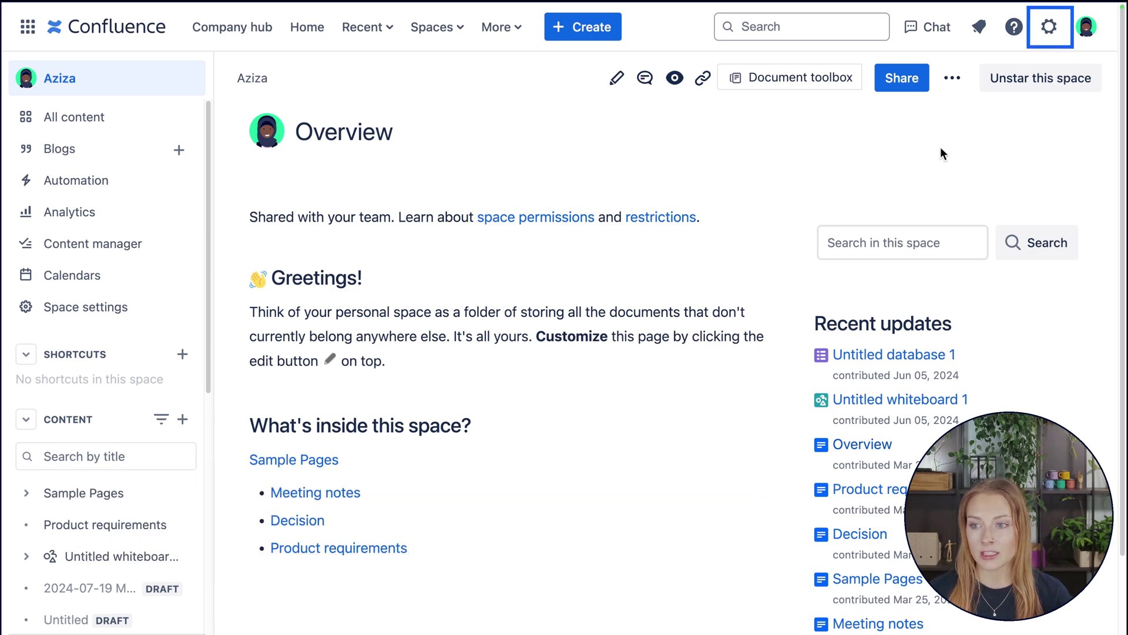
# Go to site administration and reach Global templates and blueprints under Configuration.
pyautogui.click(1050, 29)
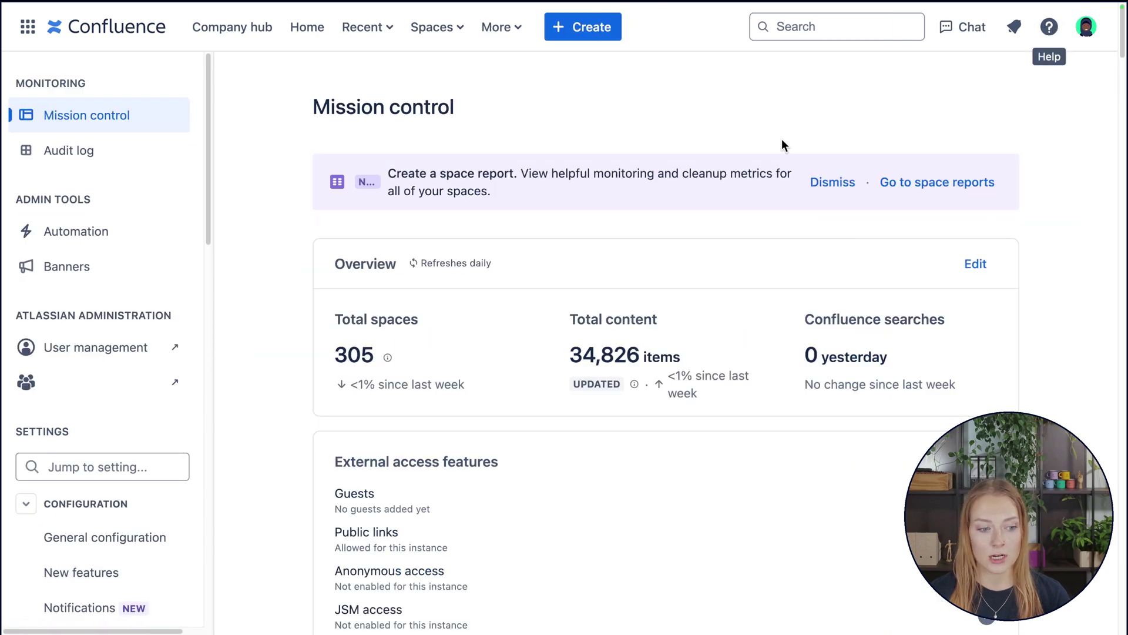
pyautogui.scroll(-3, 79, 493)
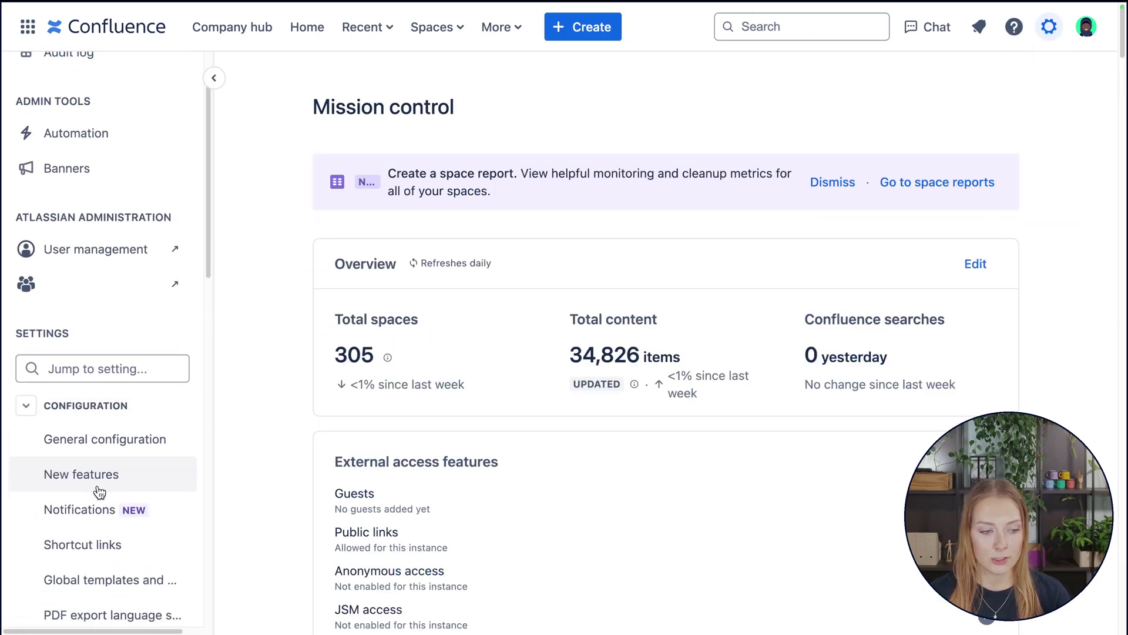
pyautogui.click(24, 409)
pyautogui.click(25, 405)
pyautogui.scroll(-2, 126, 483)
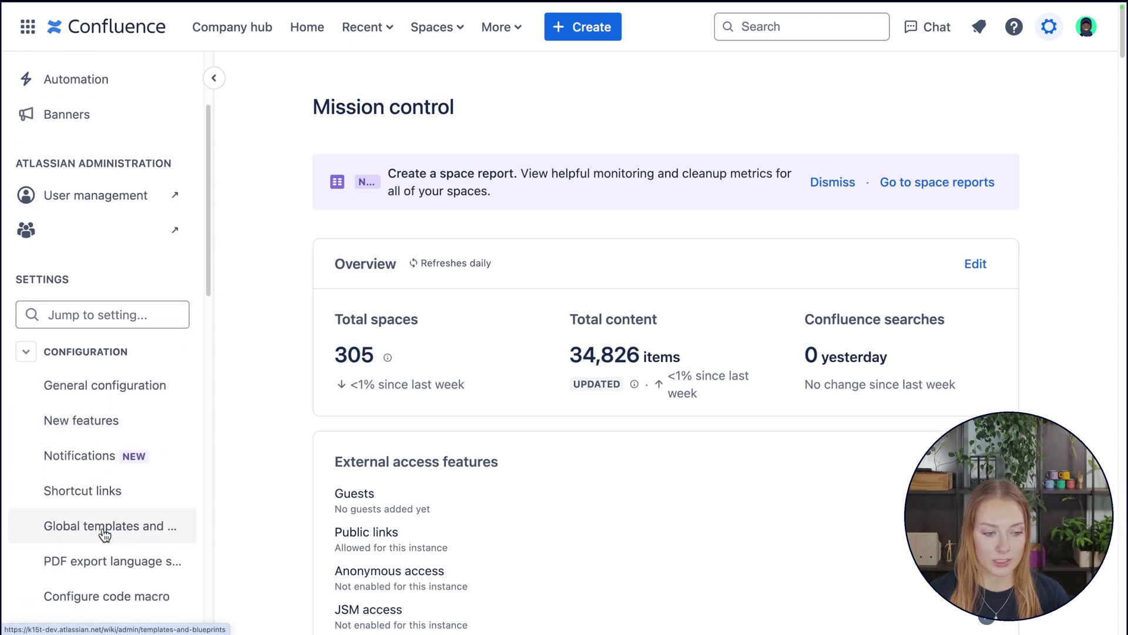
pyautogui.click(105, 529)
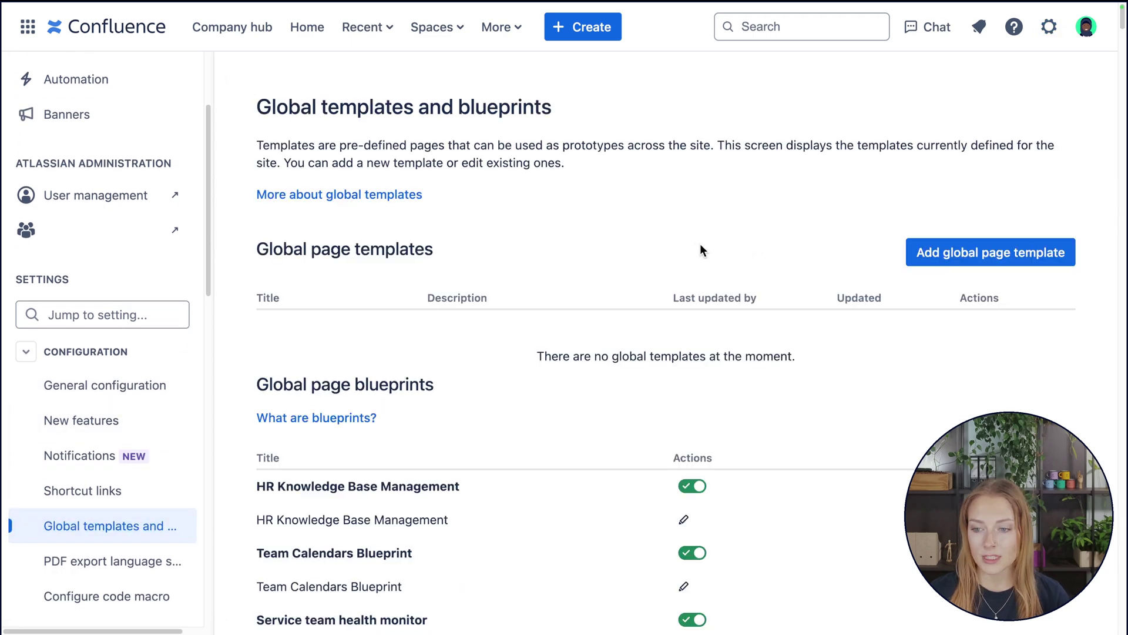
# Start a new global template with the pasted title Welcome To The Team! and insert placeholder text.
pyautogui.click(961, 266)
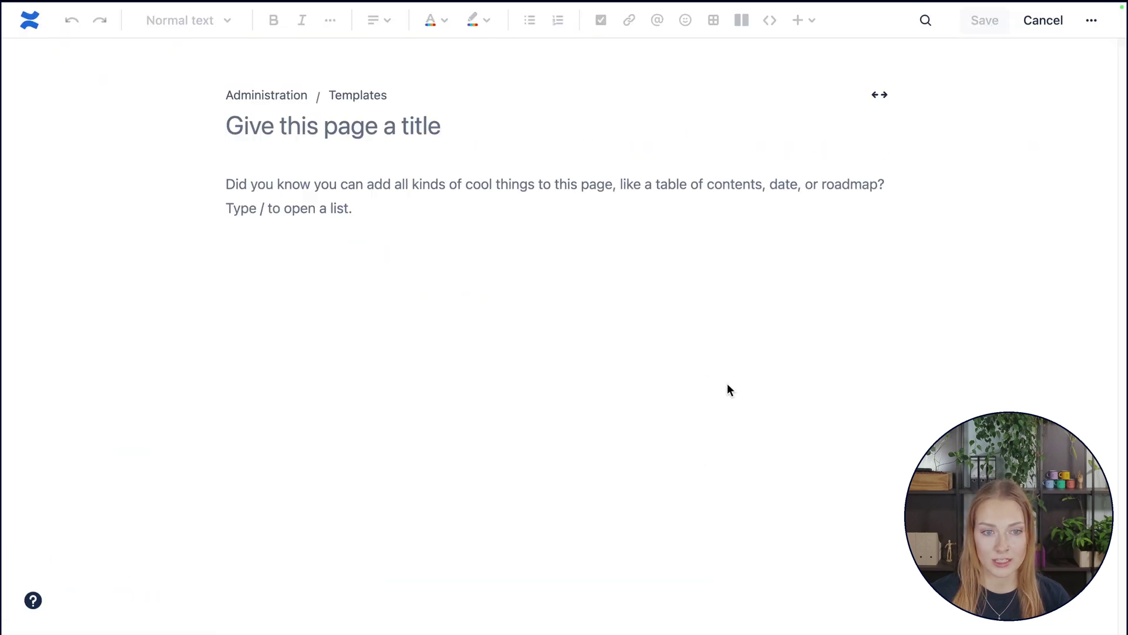
pyautogui.write('Welcome To The Team!')
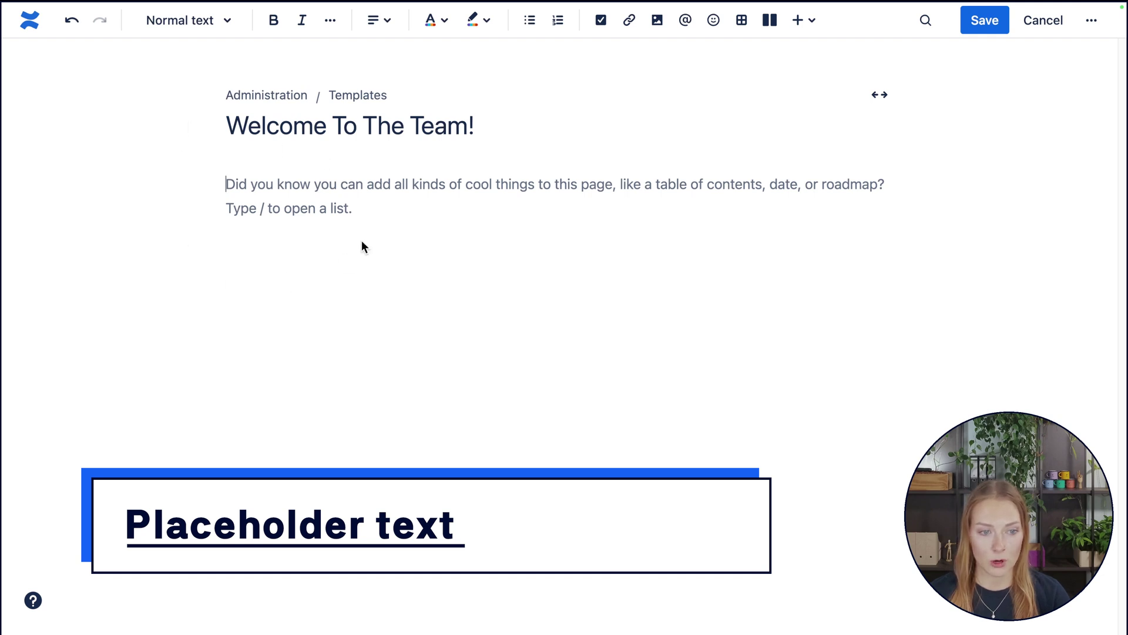
pyautogui.click(797, 22)
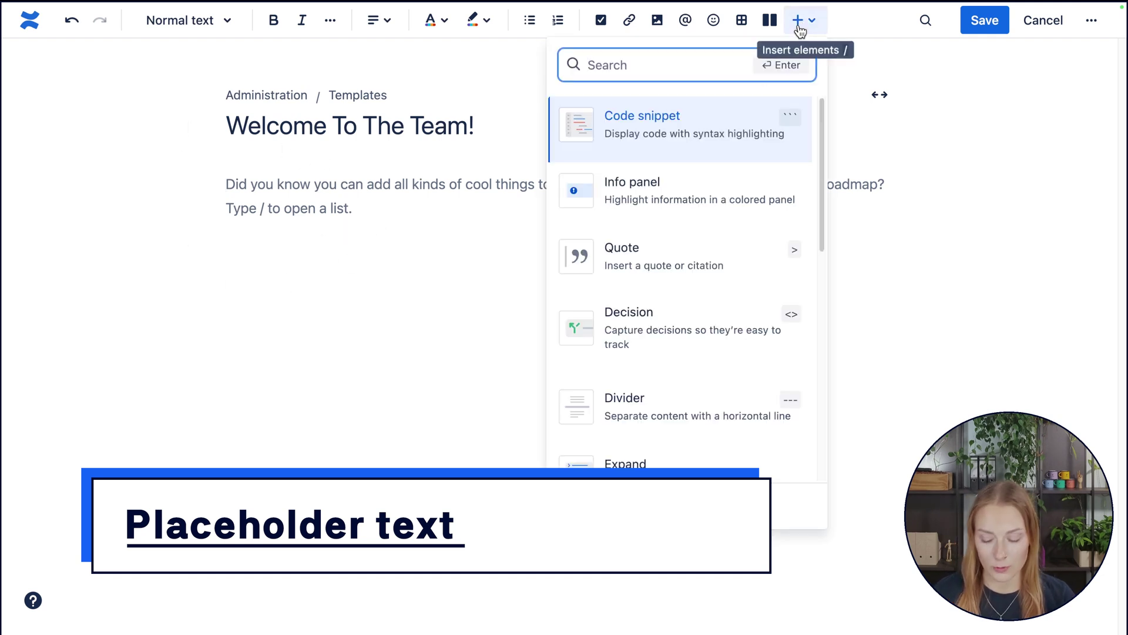
pyautogui.write('place')
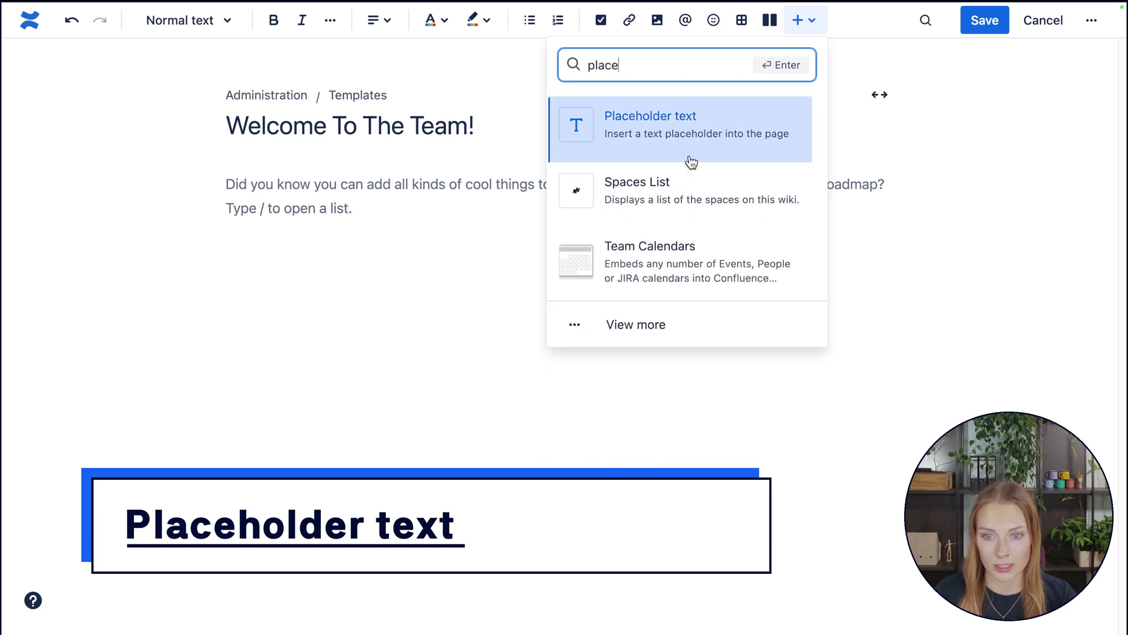
pyautogui.click(675, 136)
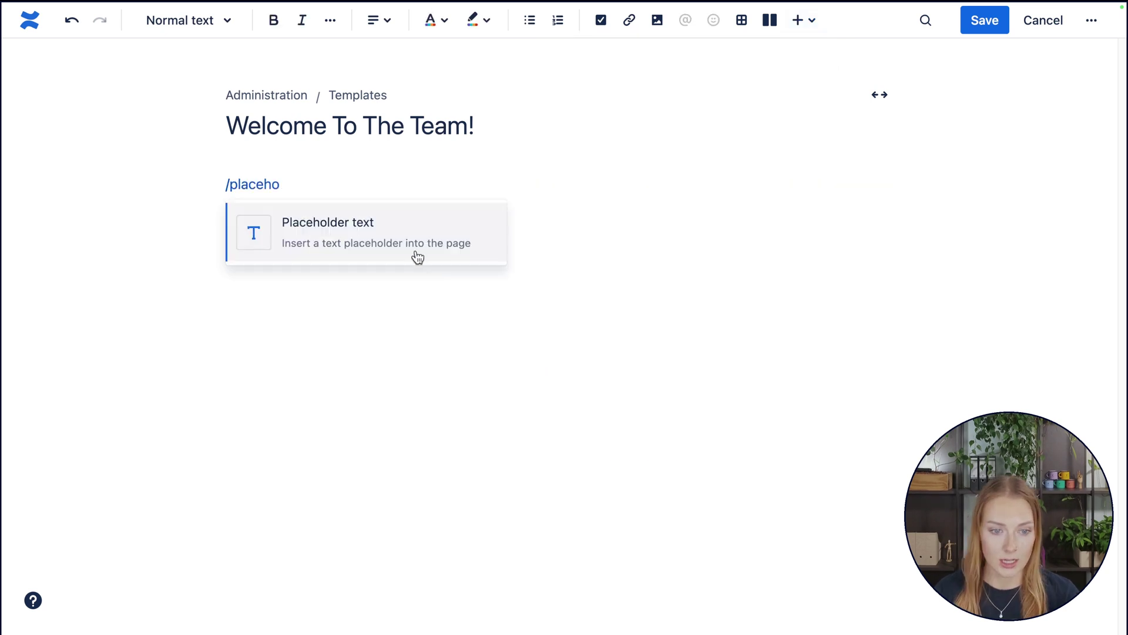
pyautogui.click(418, 257)
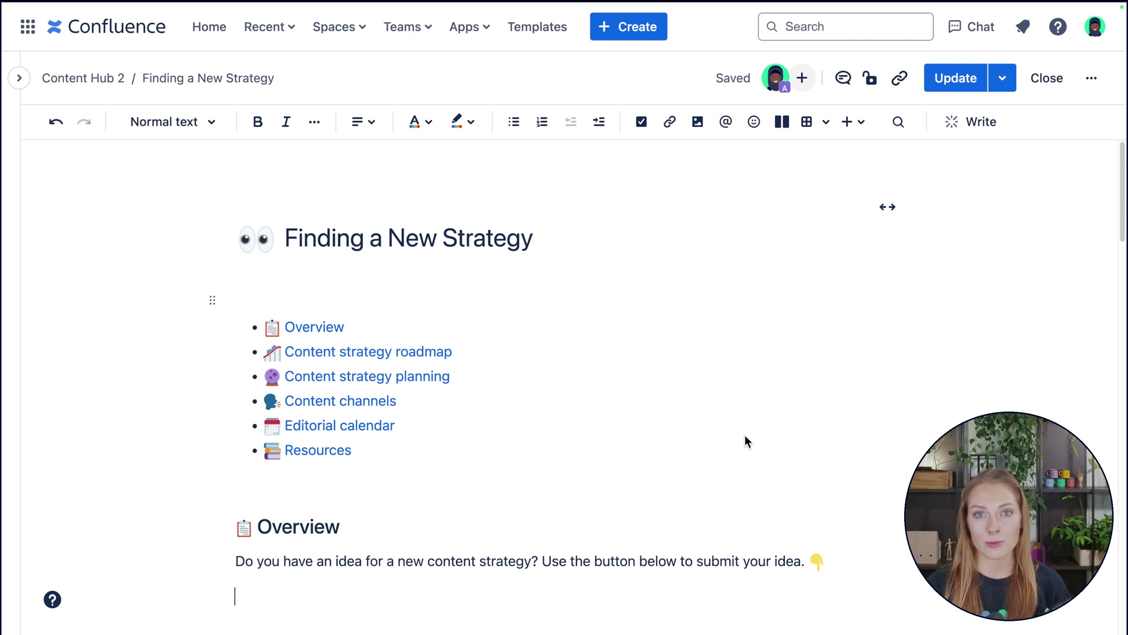
# Bring up the /create slash menu on the empty line under Overview and browse its options.
pyautogui.scroll(-3, 625, 403)
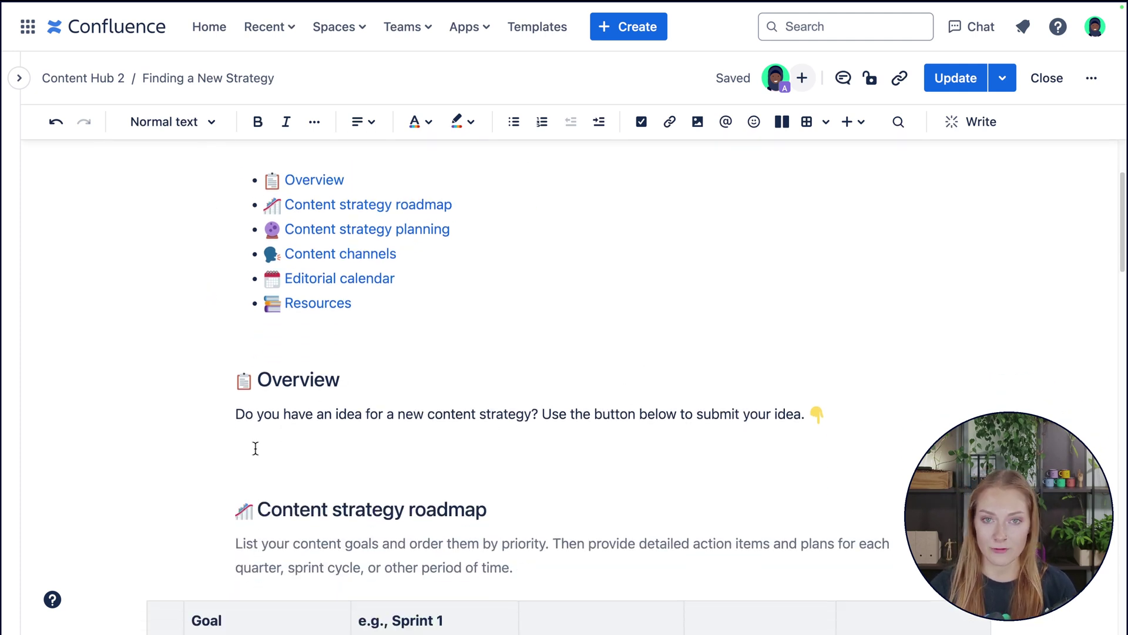
pyautogui.write('/')
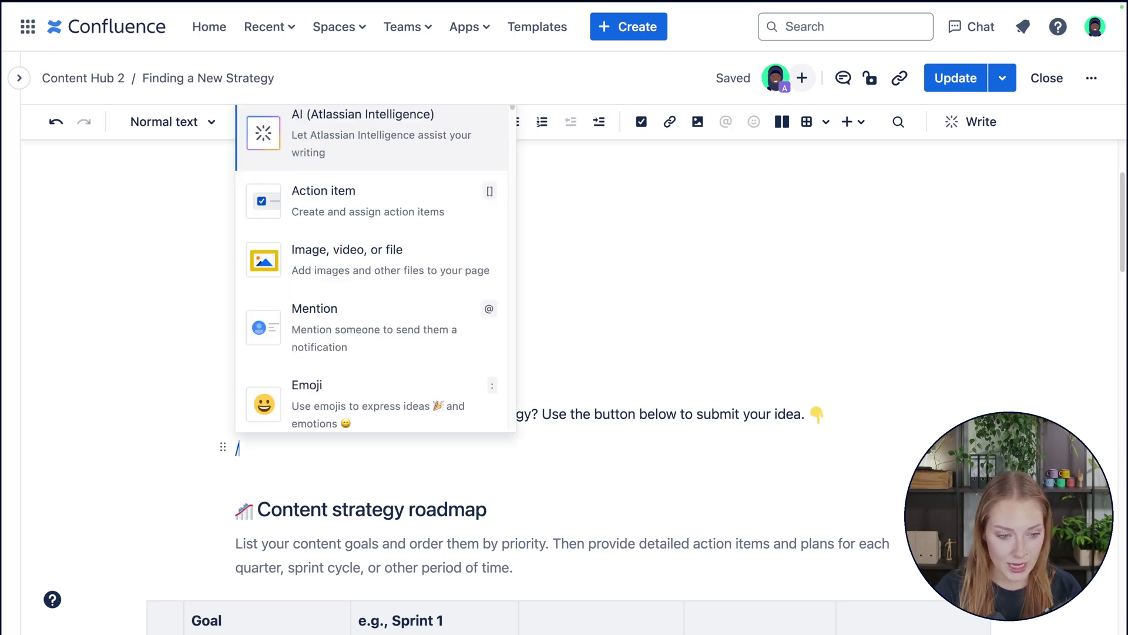
pyautogui.write('create')
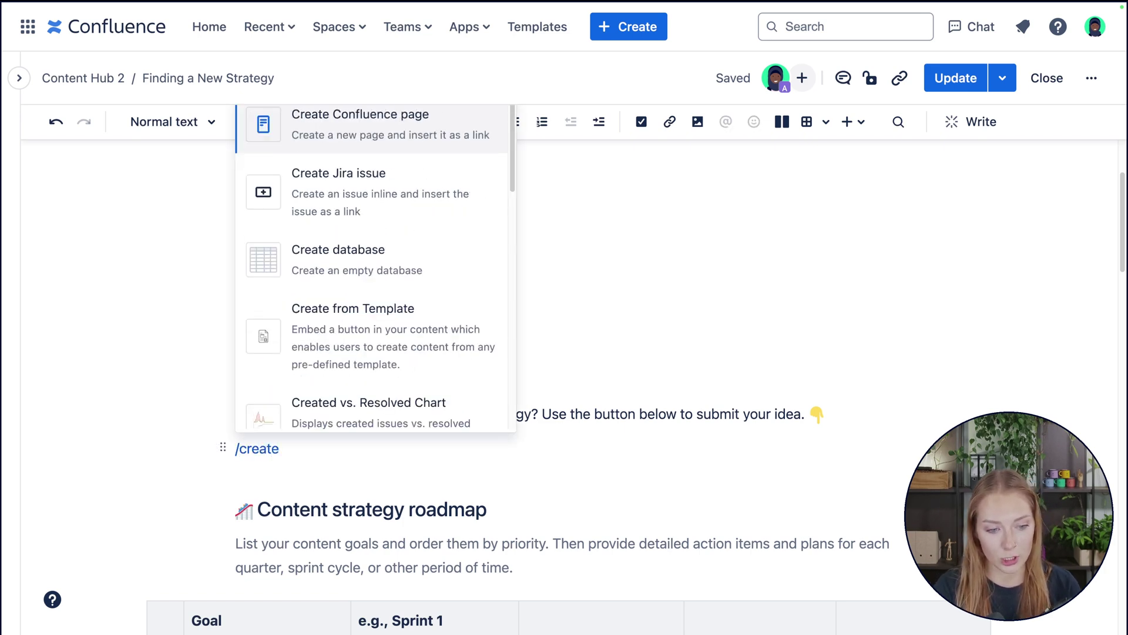
pyautogui.press('Down')
pyautogui.press('Down')
pyautogui.press('Down')
pyautogui.press('Down')
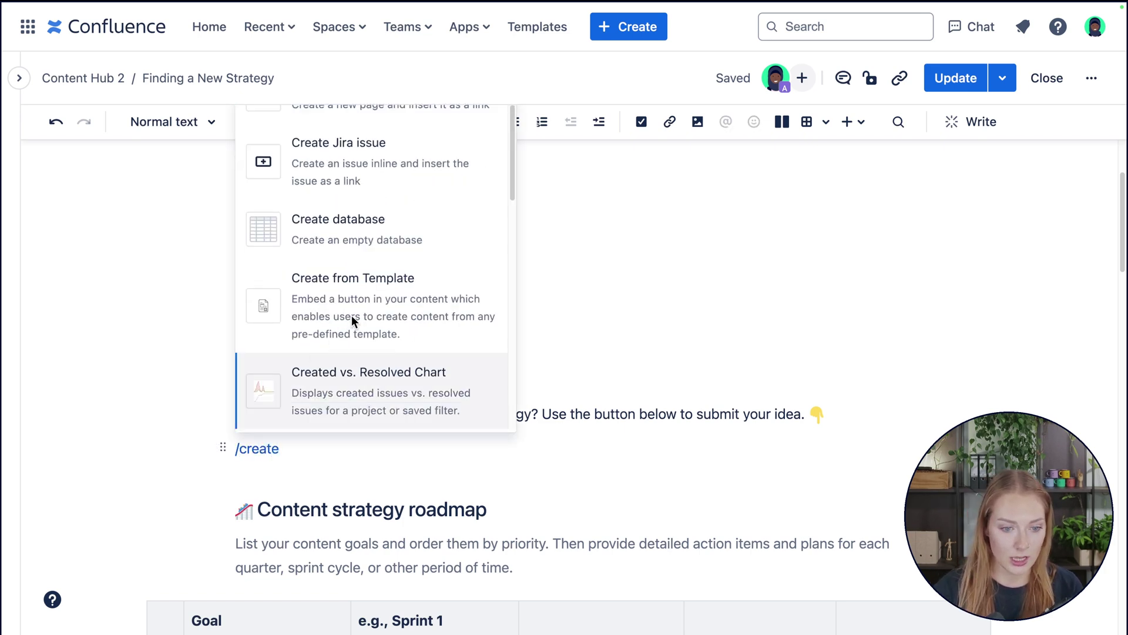
# Insert the Create from Template macro and set its button text to 'Submit Your Idea'.
pyautogui.click(373, 311)
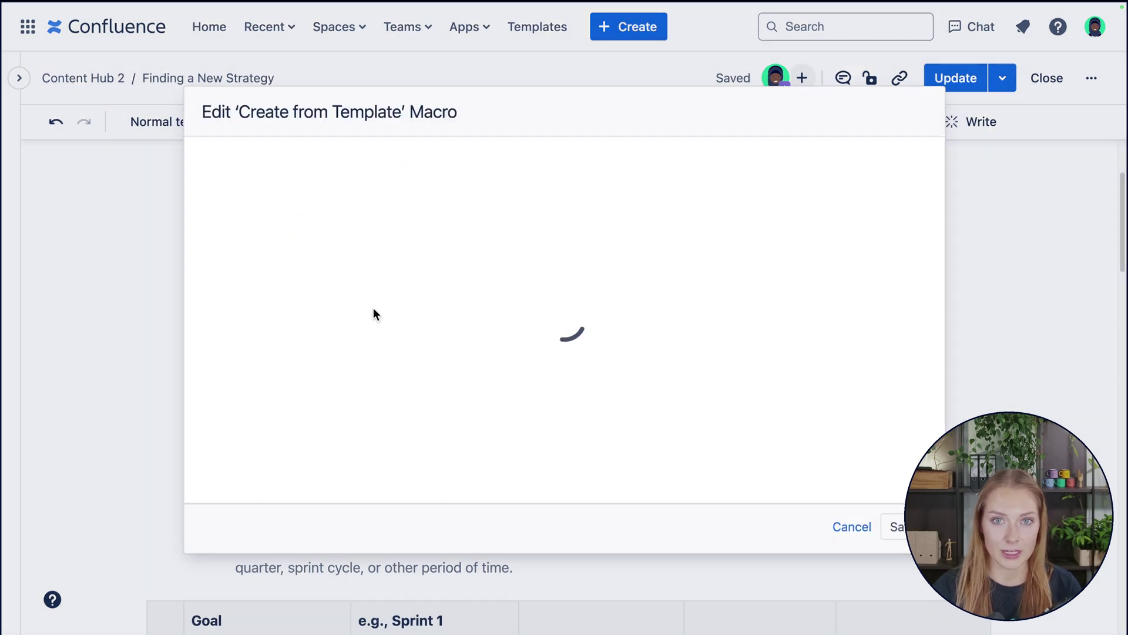
pyautogui.click(353, 269)
pyautogui.moveTo(352, 270); pyautogui.dragTo(199, 275)
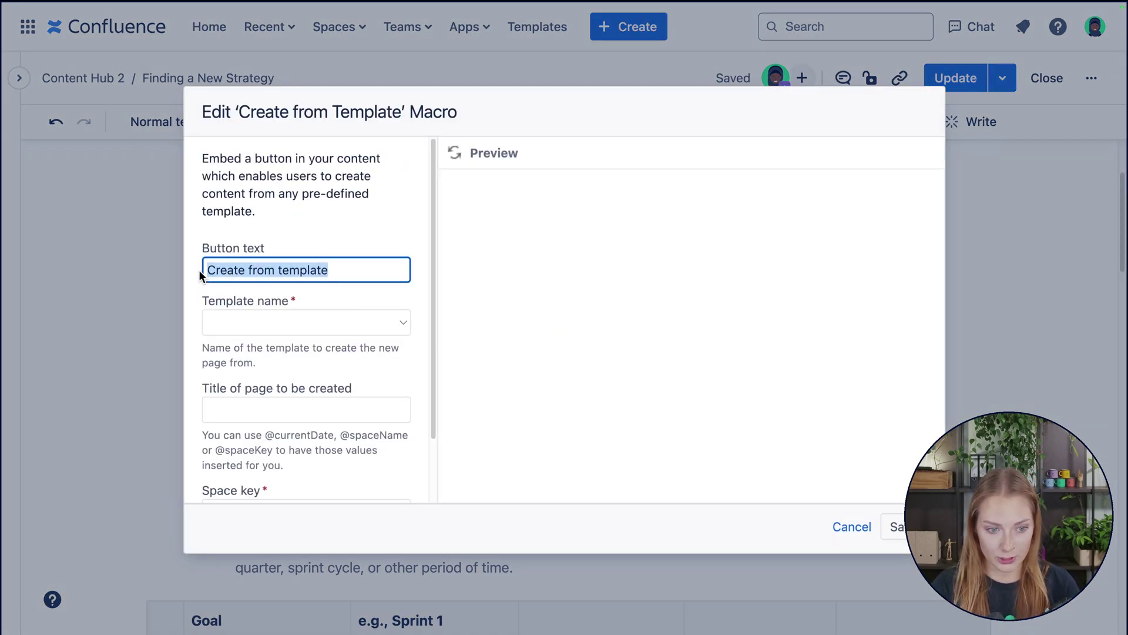
pyautogui.press('BackSpace')
pyautogui.write('Sub')
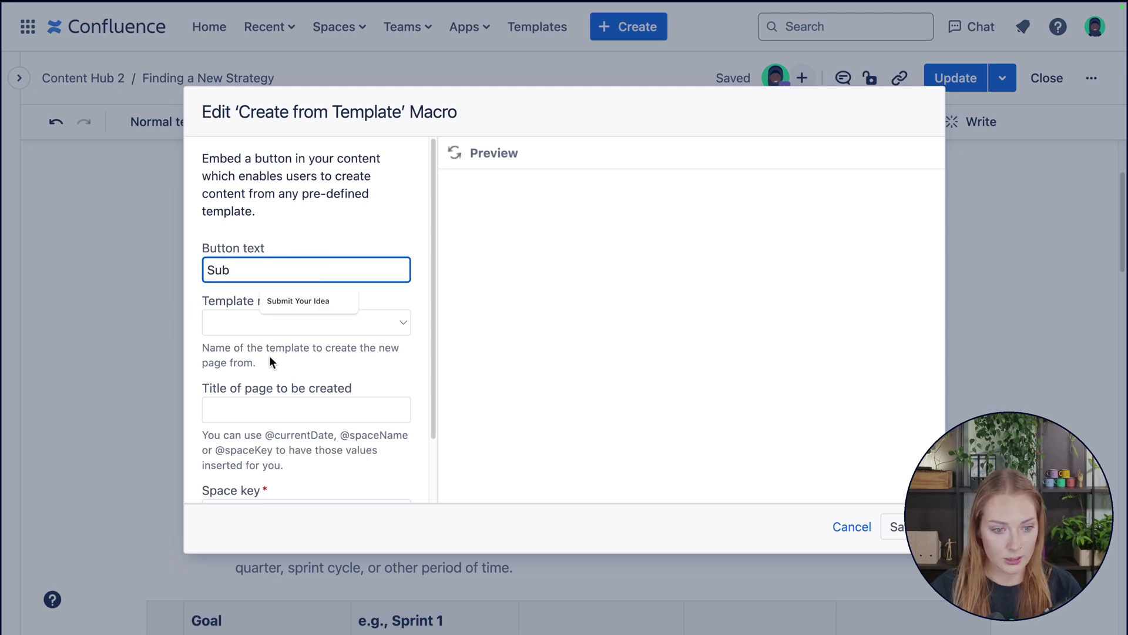
pyautogui.click(314, 301)
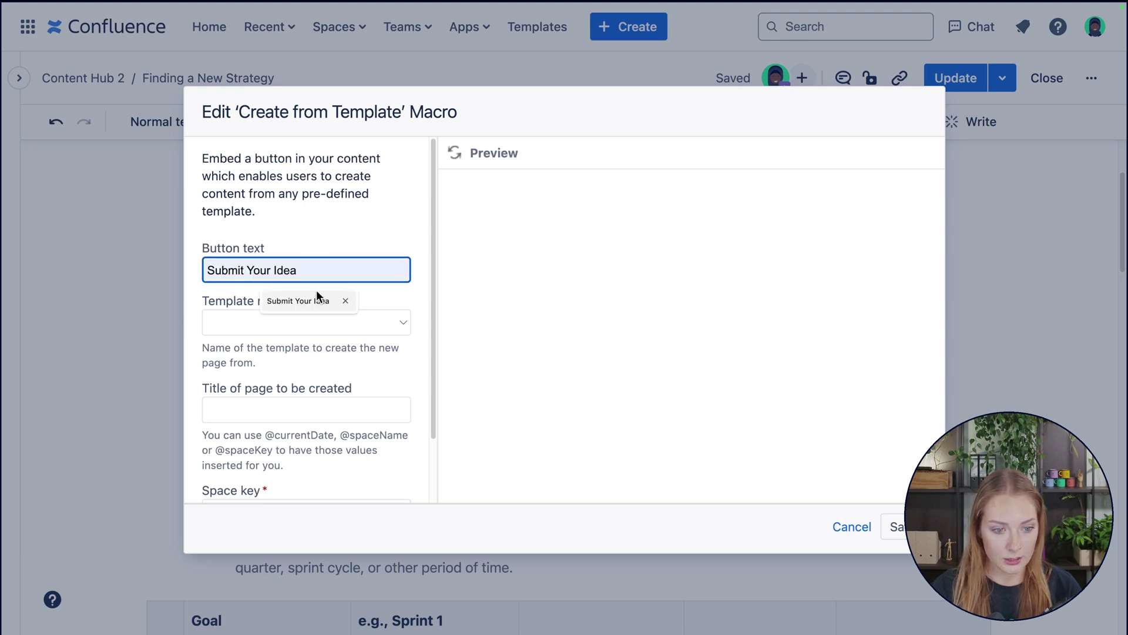
# Choose the Brainstorming template, set the page title to 'Idea submission #', and save.
pyautogui.click(304, 322)
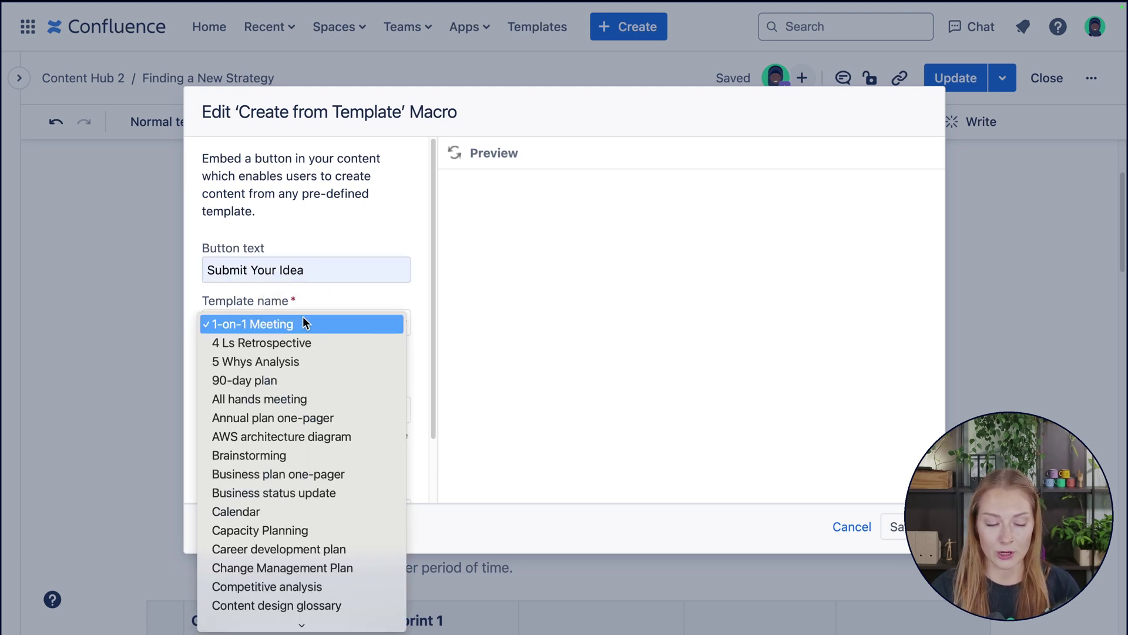
pyautogui.click(298, 459)
pyautogui.click(339, 412)
pyautogui.click(329, 444)
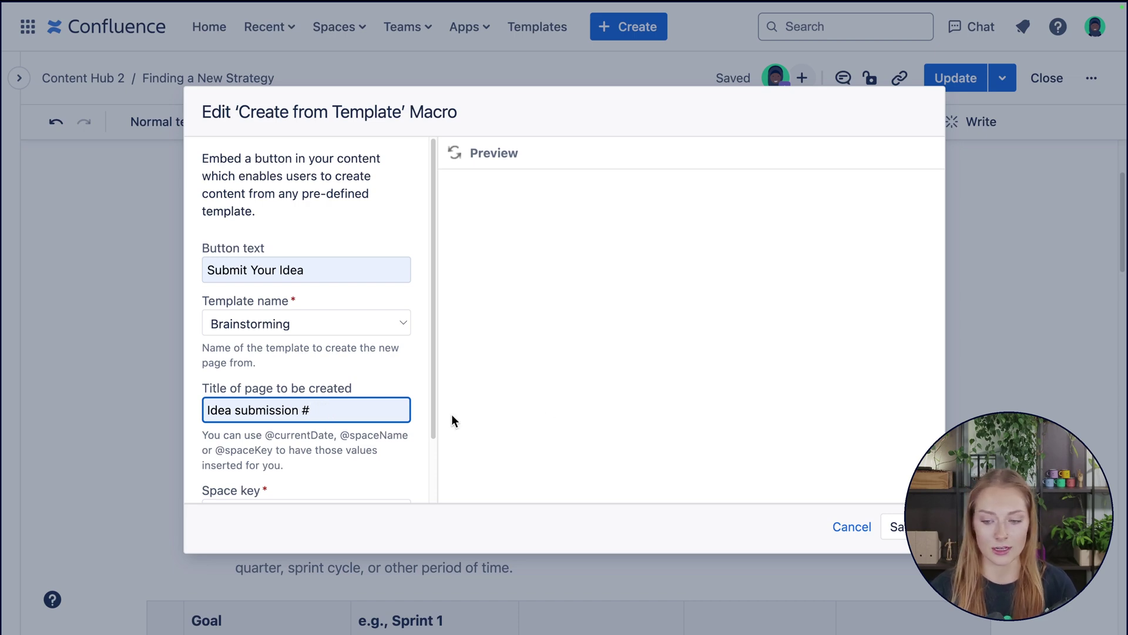
pyautogui.click(896, 529)
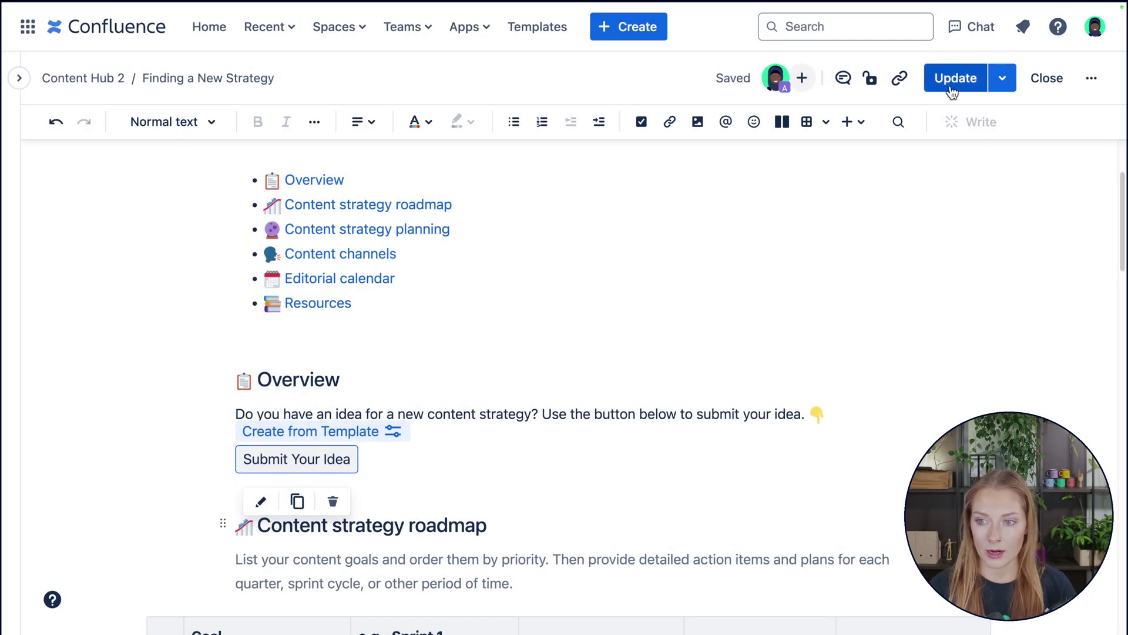
# Publish the strategy page and create a new page with its Submit Your Idea button.
pyautogui.click(950, 83)
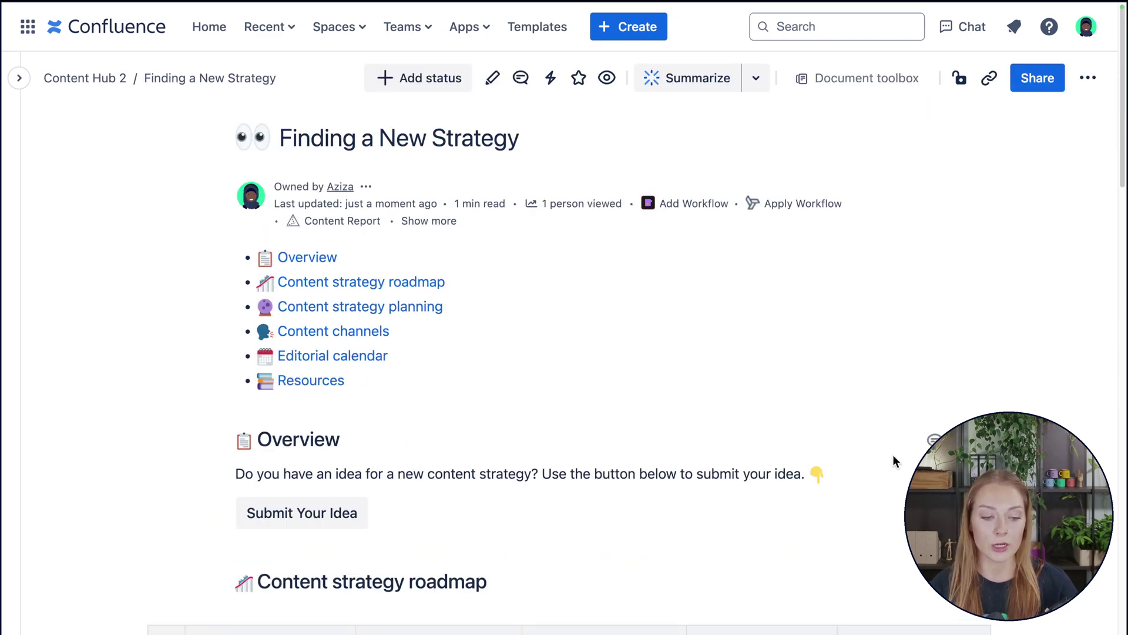
pyautogui.moveTo(317, 525)
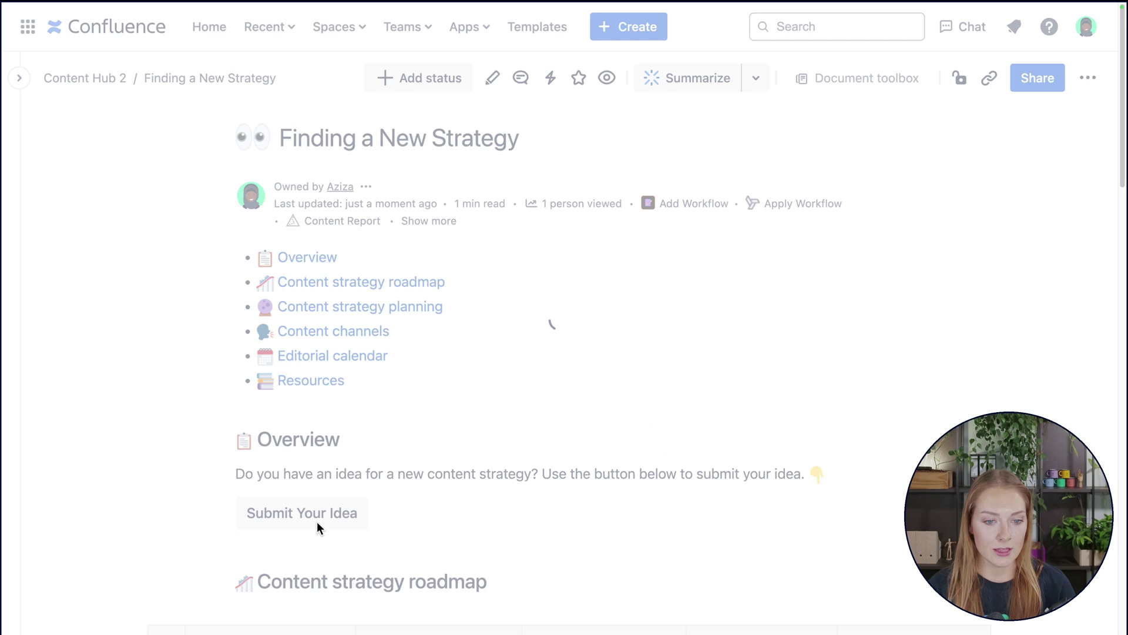
pyautogui.click(316, 520)
# Replace the ' (2)' suffix in the new page title with '3', making Idea submission #3.
pyautogui.moveTo(558, 287)
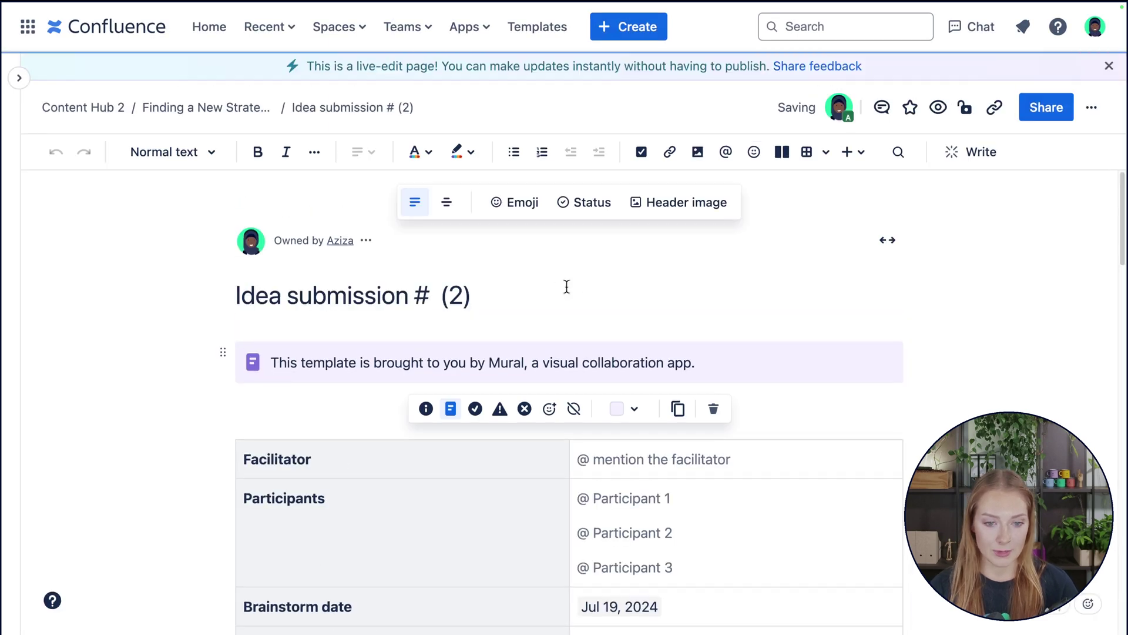
pyautogui.click(483, 296)
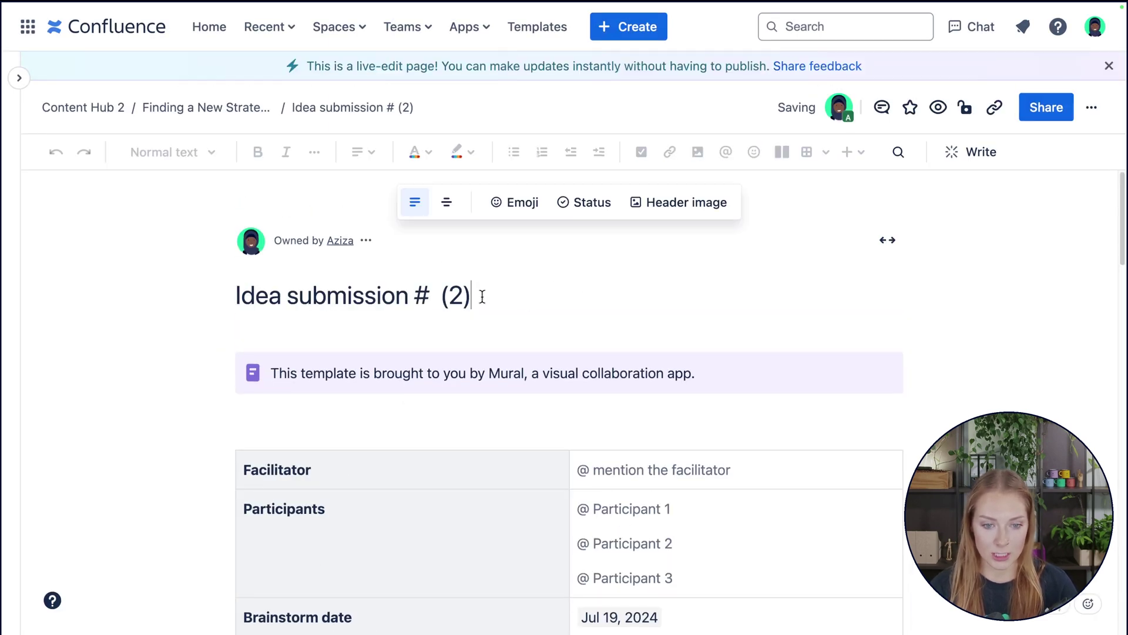
pyautogui.press('BackSpace')
pyautogui.press('BackSpace')
pyautogui.press('BackSpace')
pyautogui.press('BackSpace')
pyautogui.write('3')
pyautogui.scroll(-3, 716, 458)
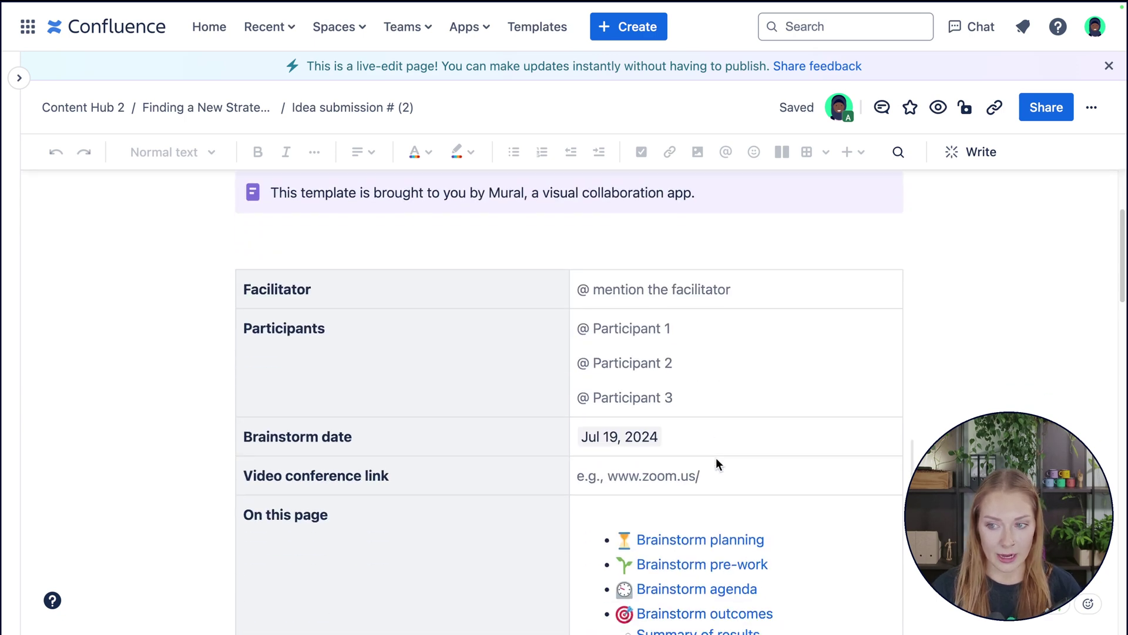
pyautogui.scroll(4, 715, 457)
pyautogui.moveTo(542, 320)
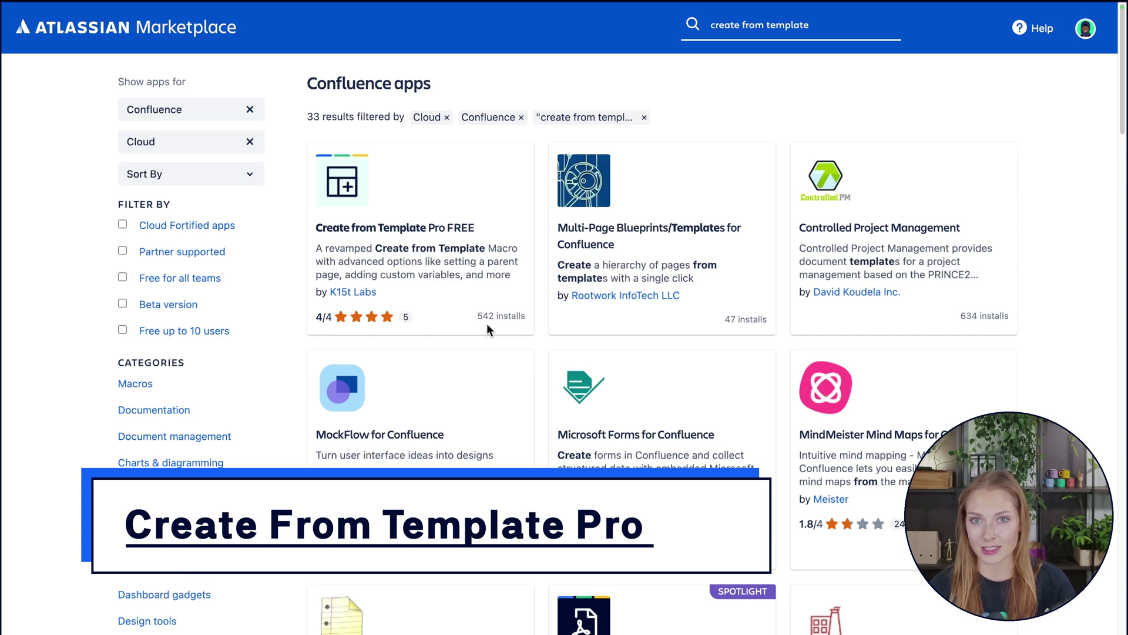
# Open the Create from Template Pro FREE app listing and scroll its overview.
pyautogui.click(415, 231)
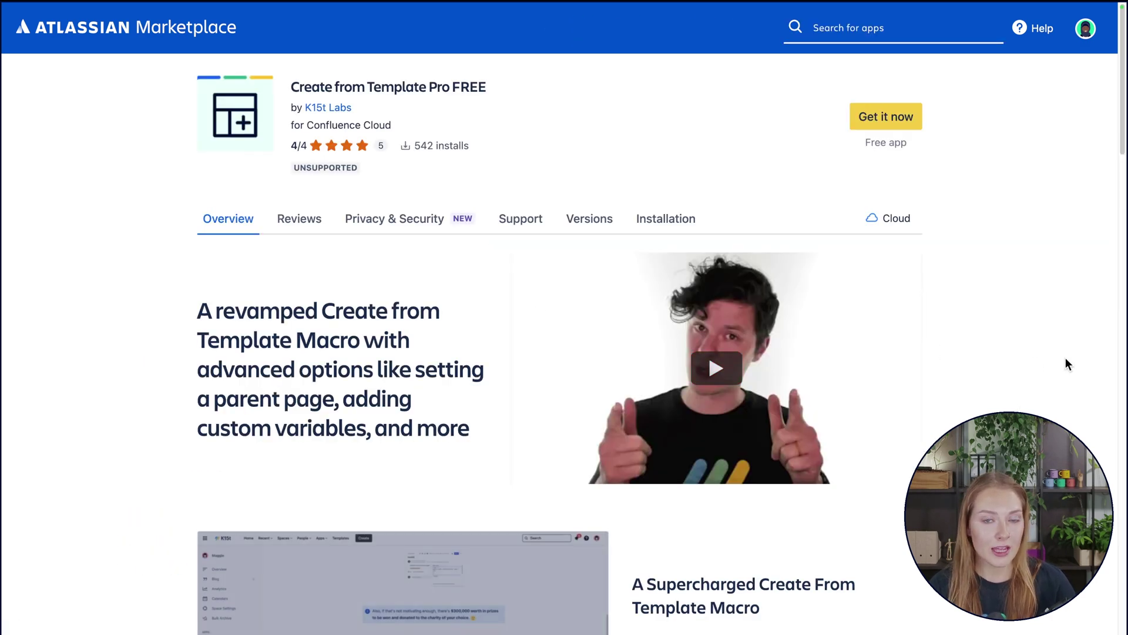
pyautogui.scroll(-5, 1008, 359)
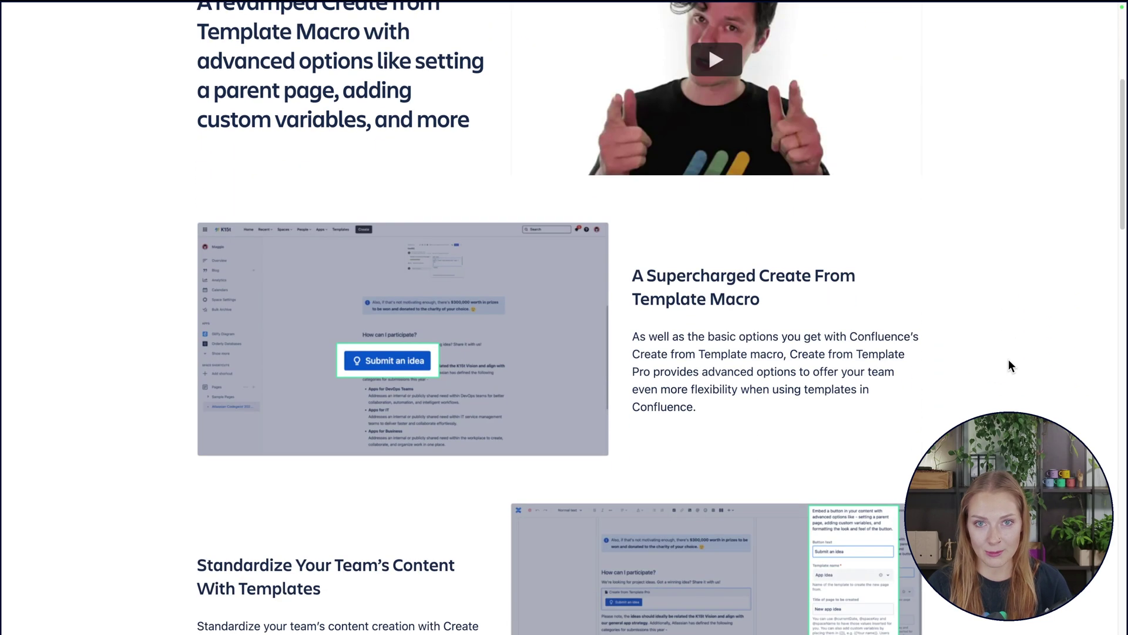